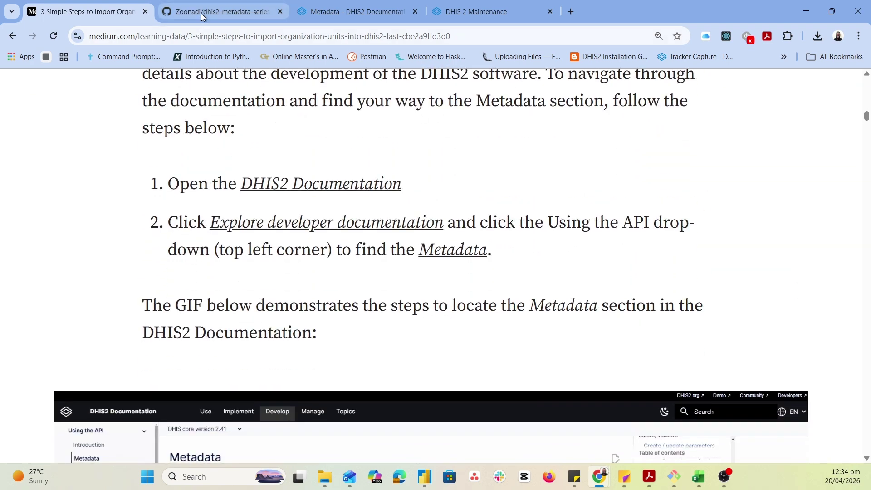
Examine the Organisation Unit CSV format in the dhis2-metadata-series README on GitHub and in the DHIS2 metadata documentation.
{"action": "left_click", "coordinate": [200, 13]}
{"action": "scroll", "coordinate": [845, 390], "scroll_direction": "down", "scroll_amount": 7}
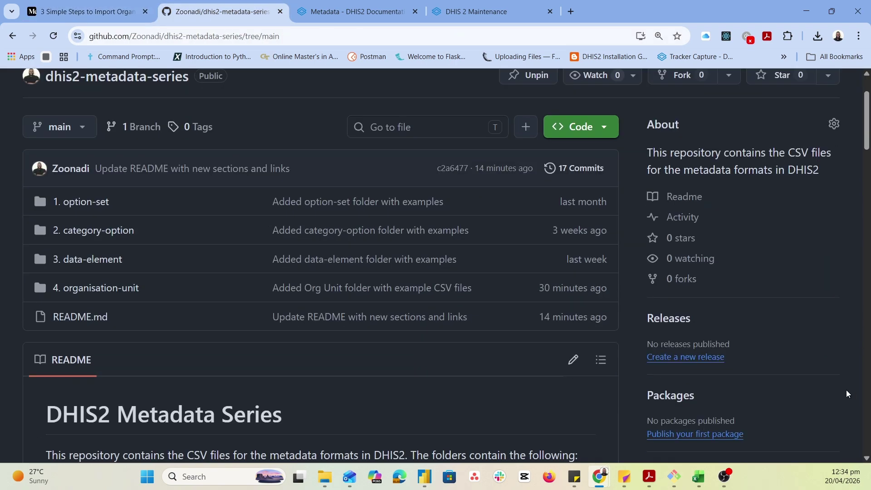
{"action": "scroll", "coordinate": [845, 390], "scroll_direction": "down", "scroll_amount": 15}
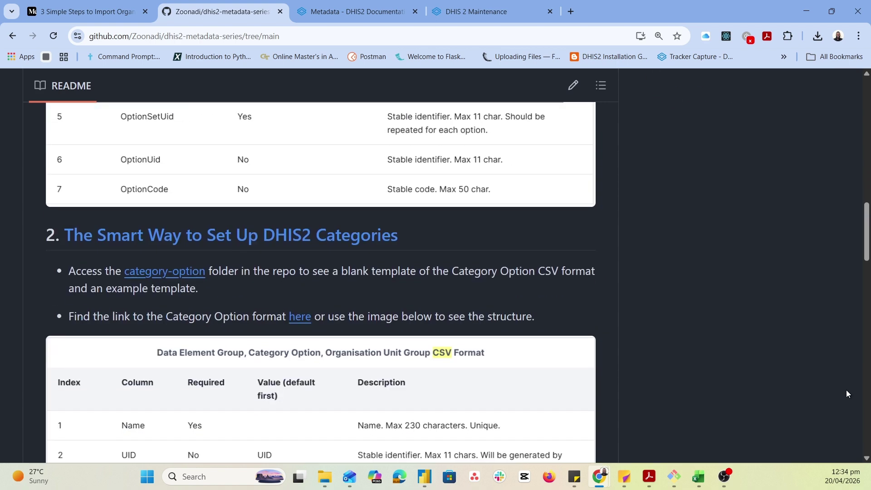
{"action": "scroll", "coordinate": [846, 390], "scroll_direction": "down", "scroll_amount": 15}
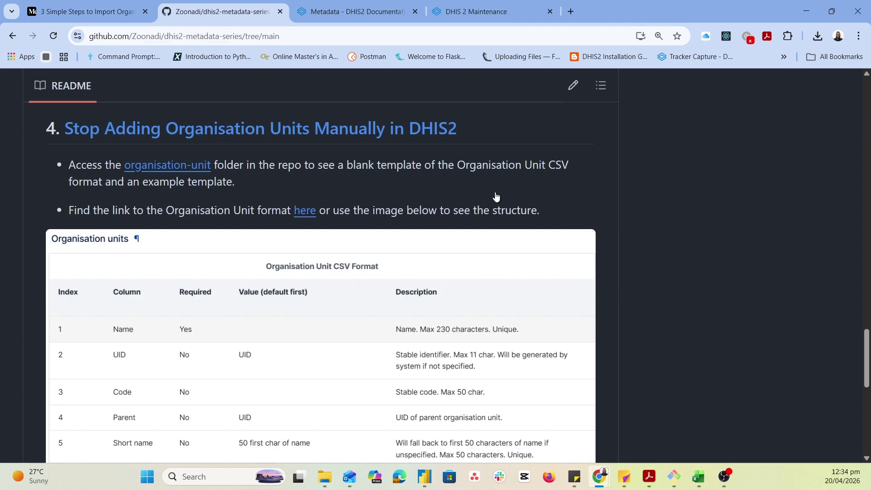
{"action": "left_click", "coordinate": [349, 6]}
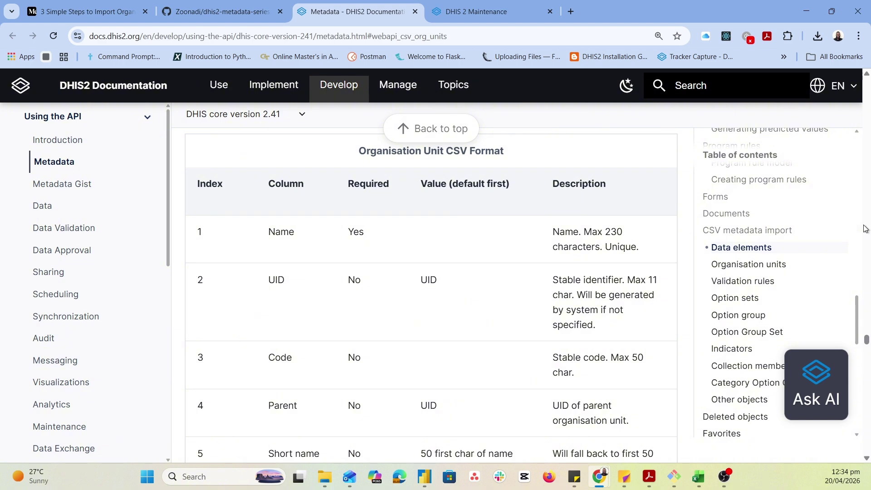
{"action": "mouse_move", "coordinate": [433, 88]}
Switch to DHIS 2 Maintenance and review the organisation unit level names in the organisation unit section.
{"action": "left_click", "coordinate": [458, 11]}
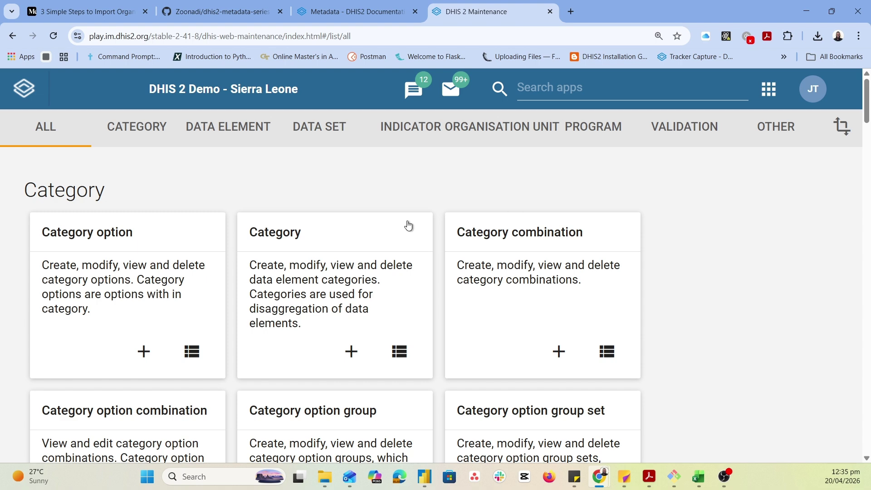
{"action": "left_click", "coordinate": [500, 133]}
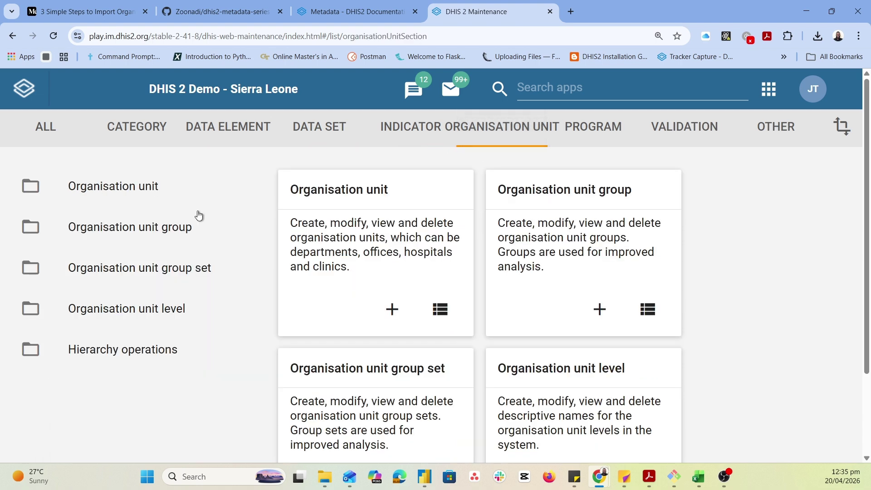
{"action": "left_click", "coordinate": [134, 318]}
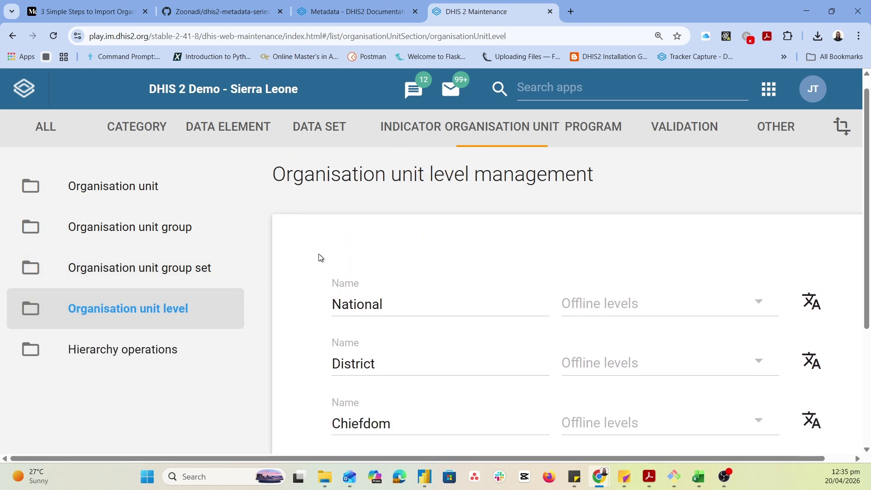
{"action": "scroll", "coordinate": [318, 257], "scroll_direction": "down", "scroll_amount": 2}
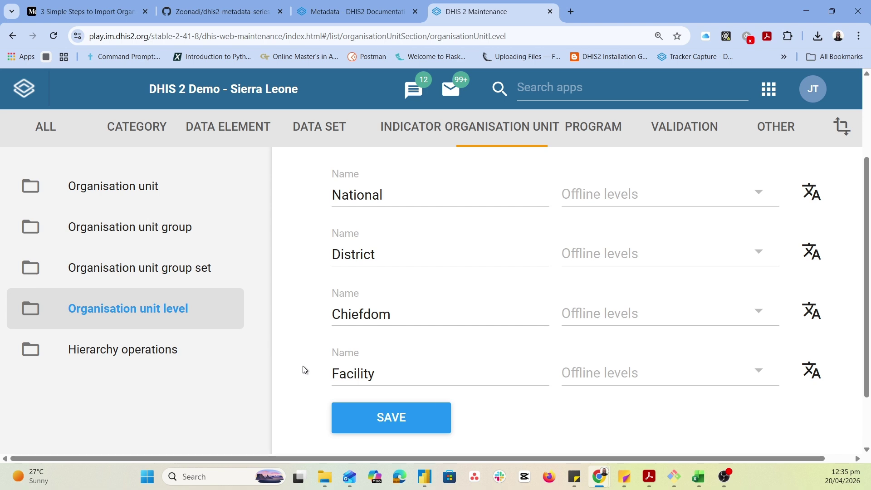
{"action": "scroll", "coordinate": [305, 369], "scroll_direction": "up", "scroll_amount": 1}
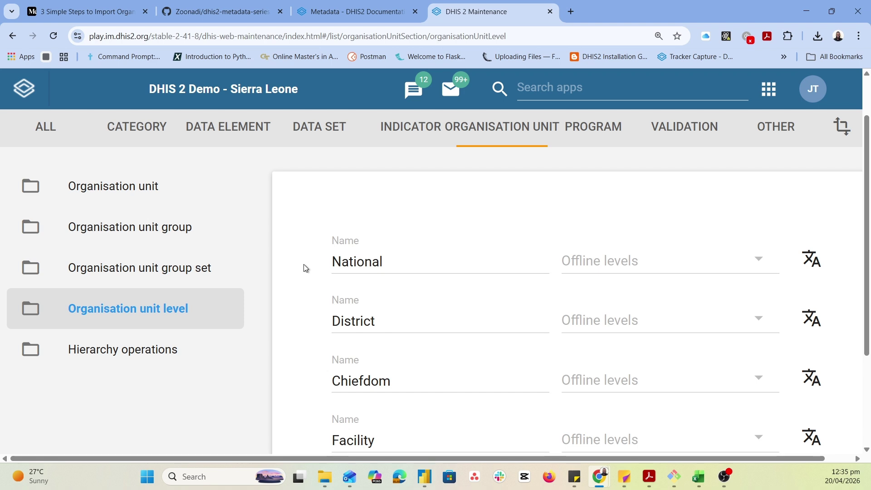
Show the details of the Sierra Leone organisation unit and copy its Id.
{"action": "left_click", "coordinate": [120, 202]}
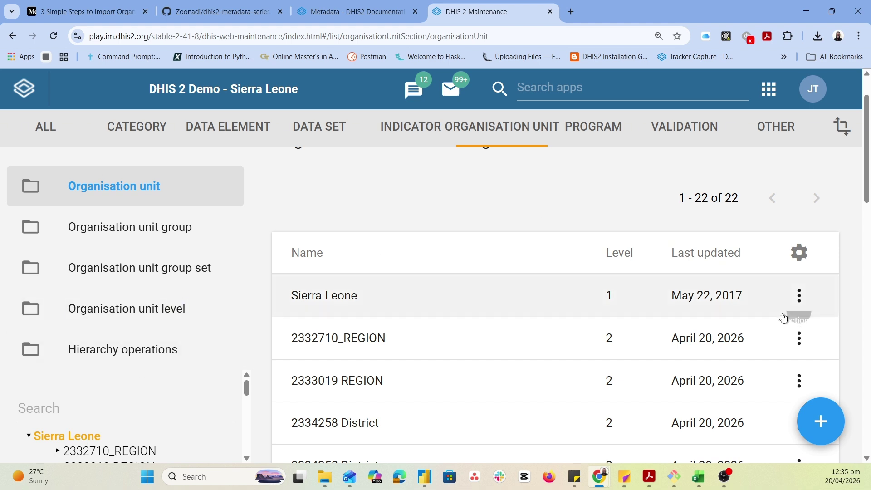
{"action": "left_click", "coordinate": [799, 299]}
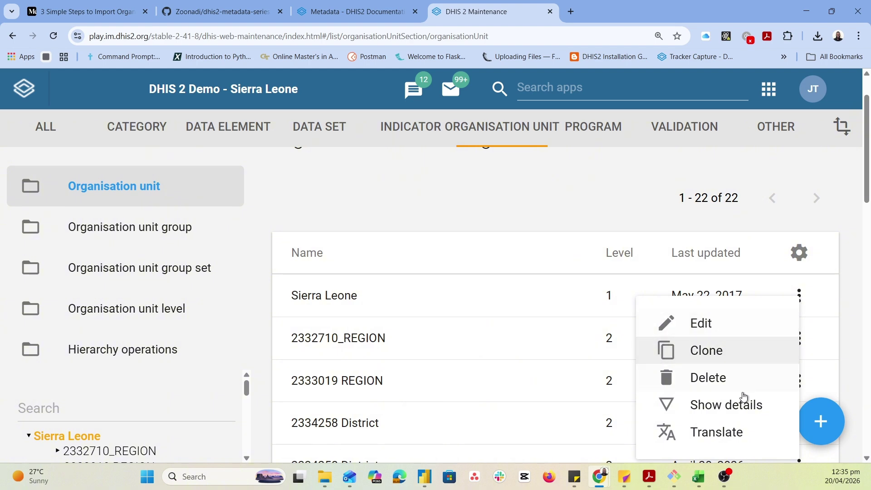
{"action": "left_click", "coordinate": [721, 411]}
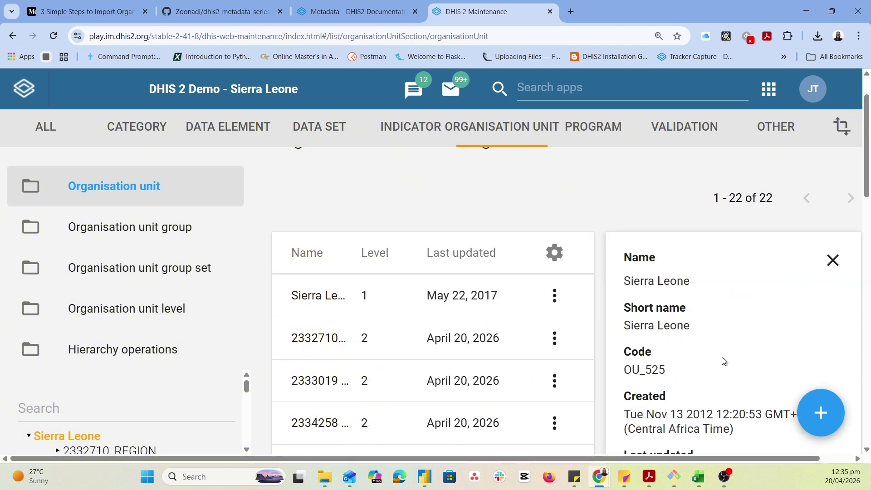
{"action": "scroll", "coordinate": [721, 359], "scroll_direction": "down", "scroll_amount": 4}
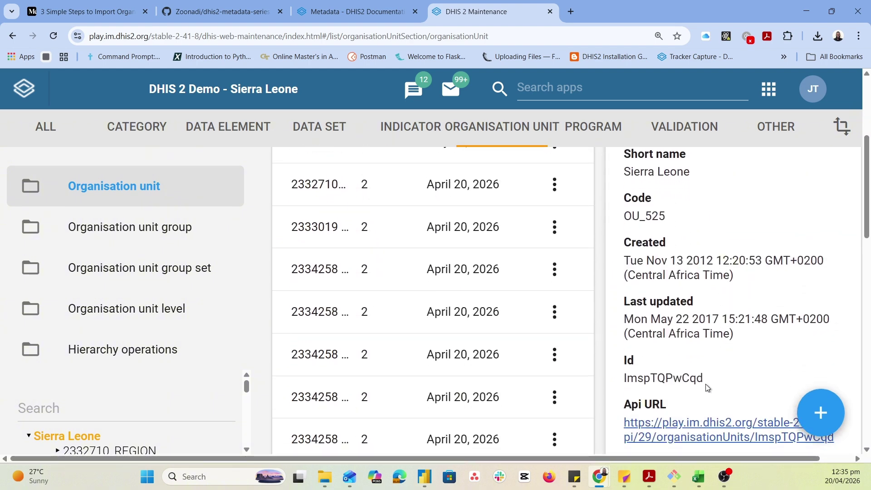
{"action": "left_click_drag", "start_coordinate": [708, 380], "coordinate": [616, 377]}
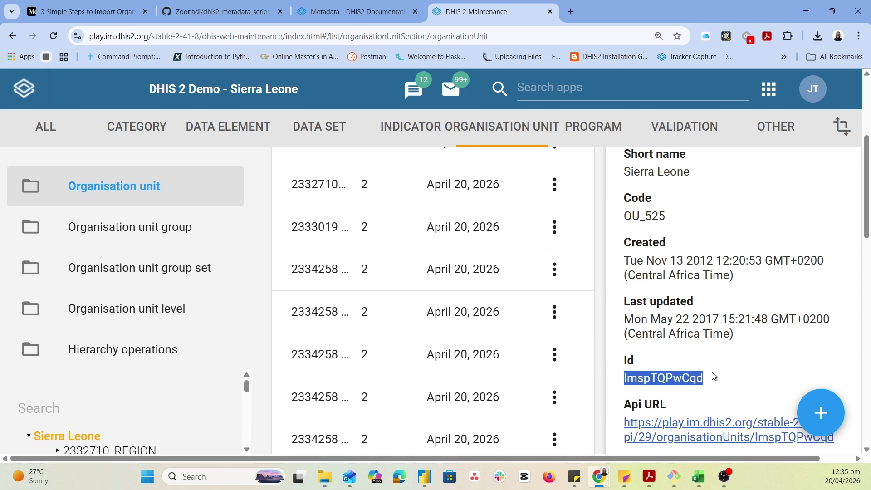
{"action": "left_click_drag", "start_coordinate": [706, 379], "coordinate": [618, 378]}
{"action": "key", "text": "ctrl+c"}
Switch to the organisation unit template in Excel and paste the copied Id into the parent column at D2.
{"action": "key", "text": "alt+Tab"}
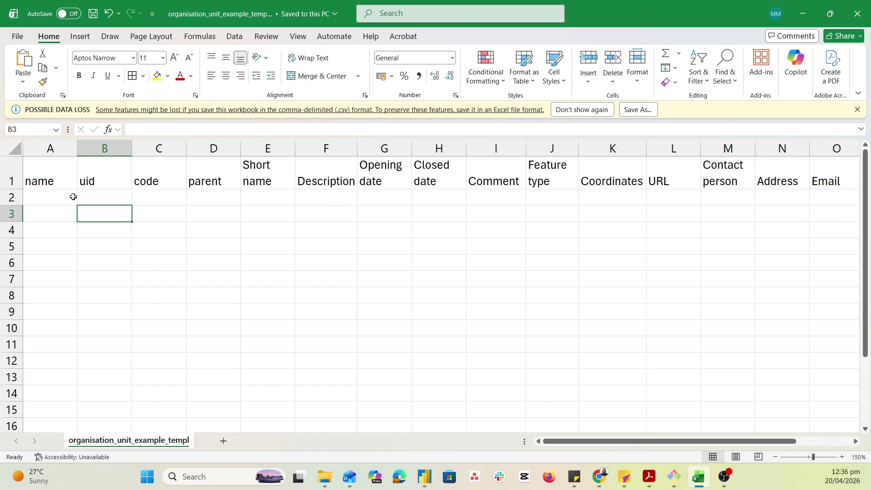
{"action": "double_click", "coordinate": [89, 193]}
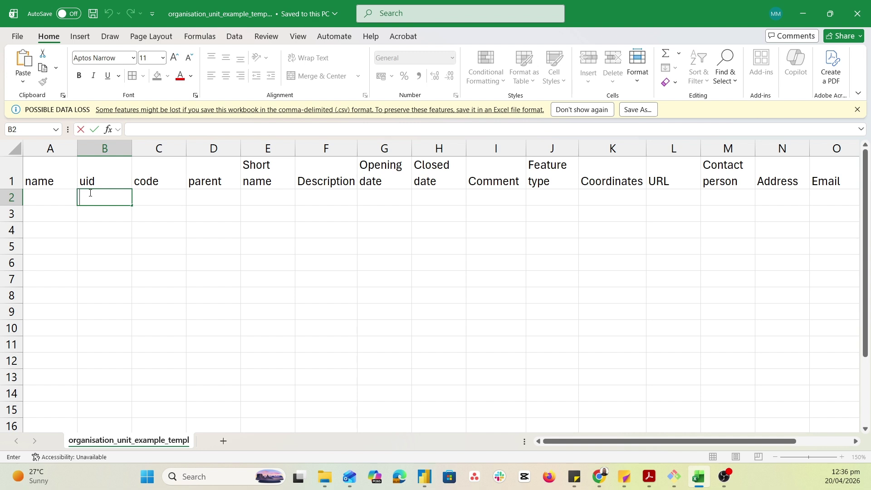
{"action": "double_click", "coordinate": [218, 196]}
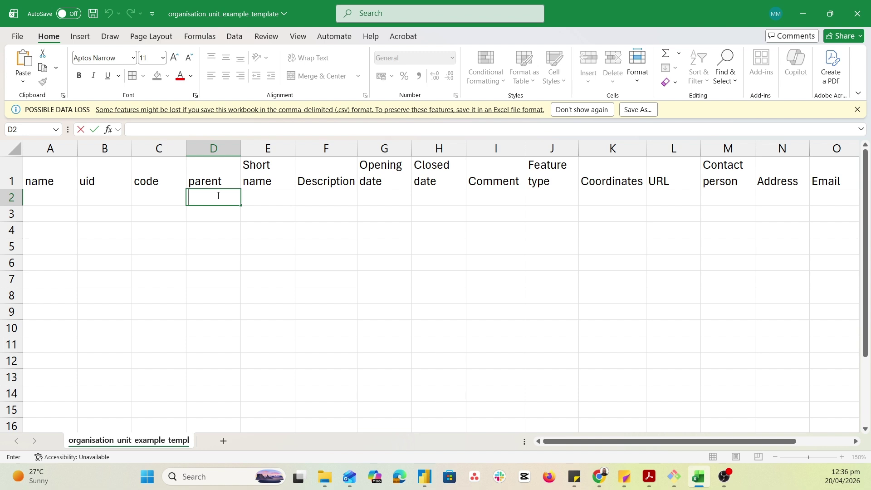
{"action": "key", "text": "ctrl+v"}
{"action": "key", "text": "Return"}
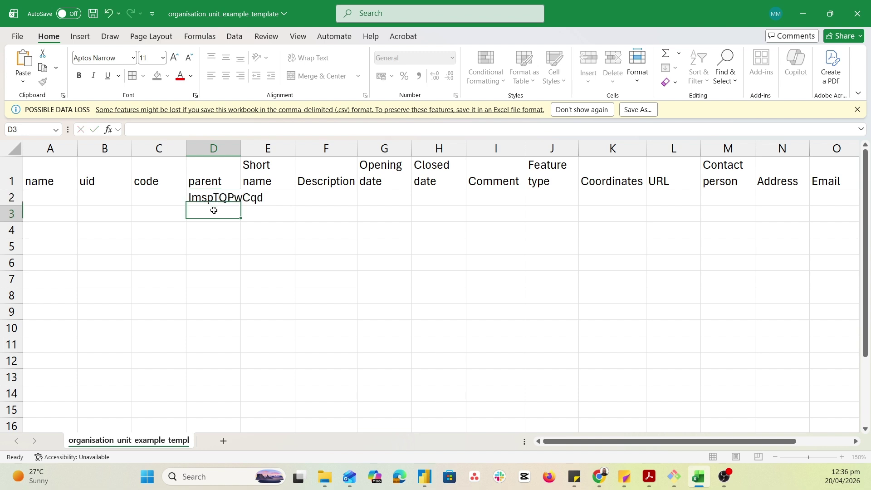
Enter the organisation unit names Western, Eastern, Central and Northern in cells A2 to A5 of the name column.
{"action": "double_click", "coordinate": [54, 197]}
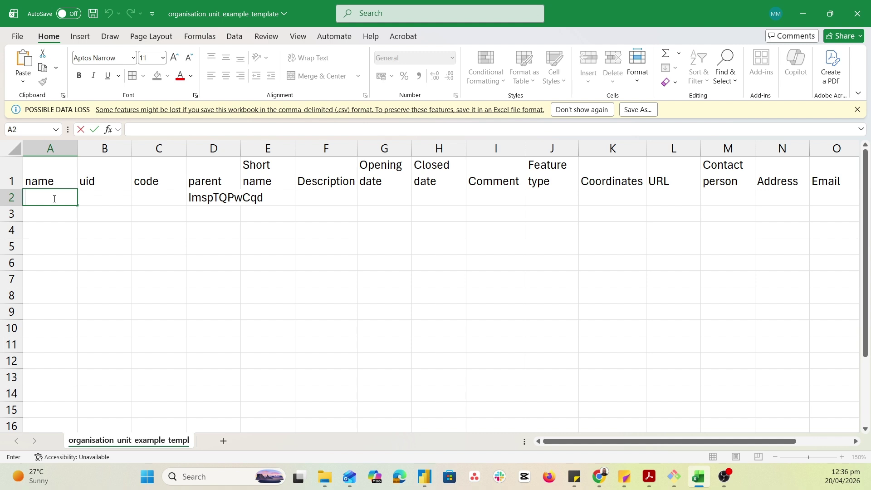
{"action": "type", "text": "Western"}
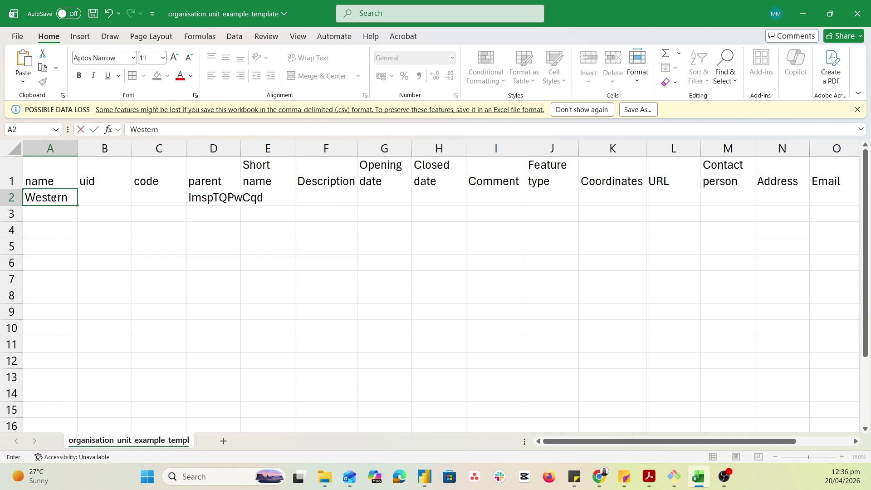
{"action": "key", "text": "Return"}
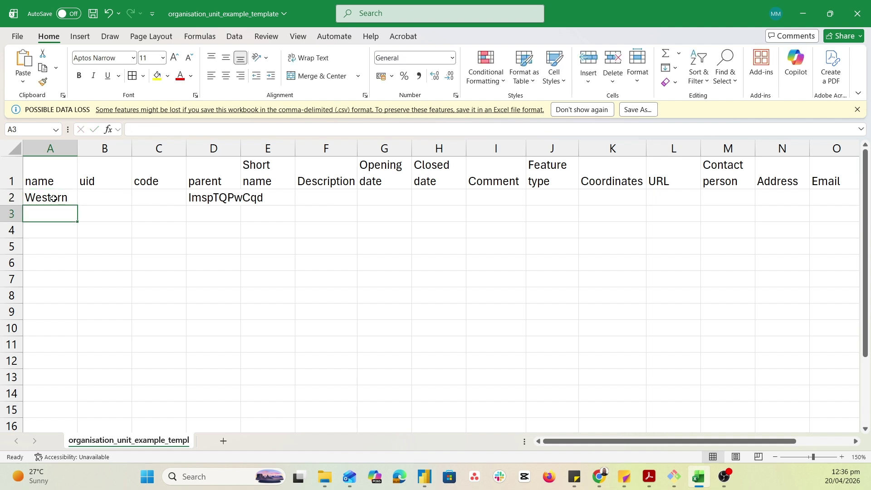
{"action": "type", "text": "East"}
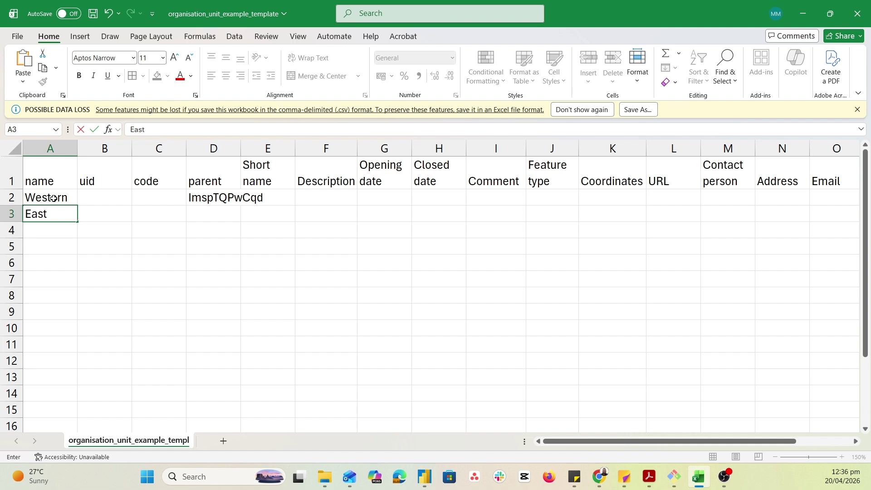
{"action": "type", "text": "ern"}
{"action": "key", "text": "Return"}
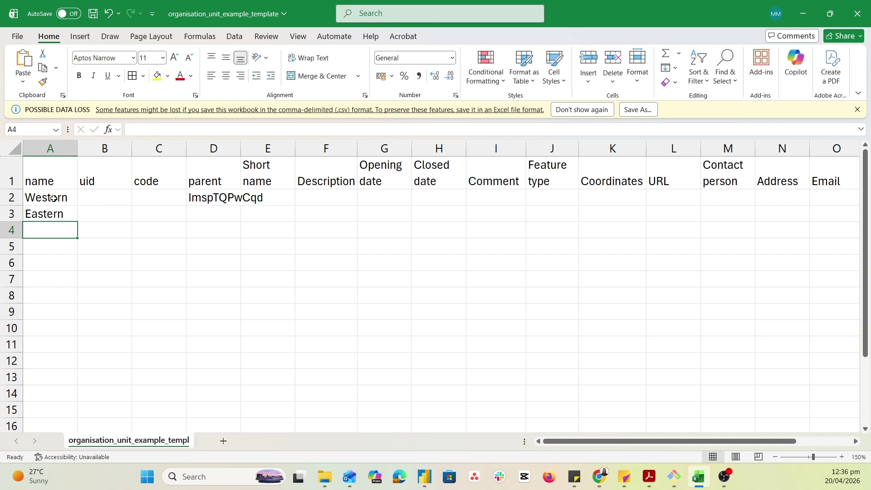
{"action": "type", "text": "Central"}
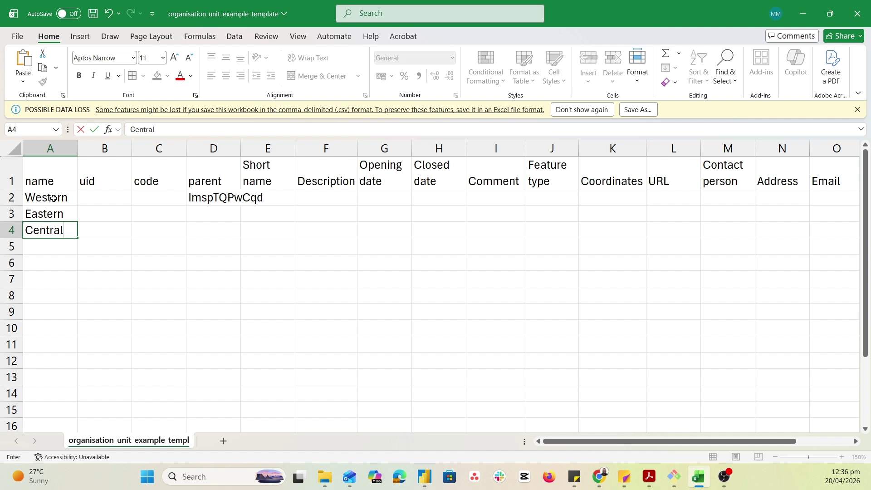
{"action": "key", "text": "Return"}
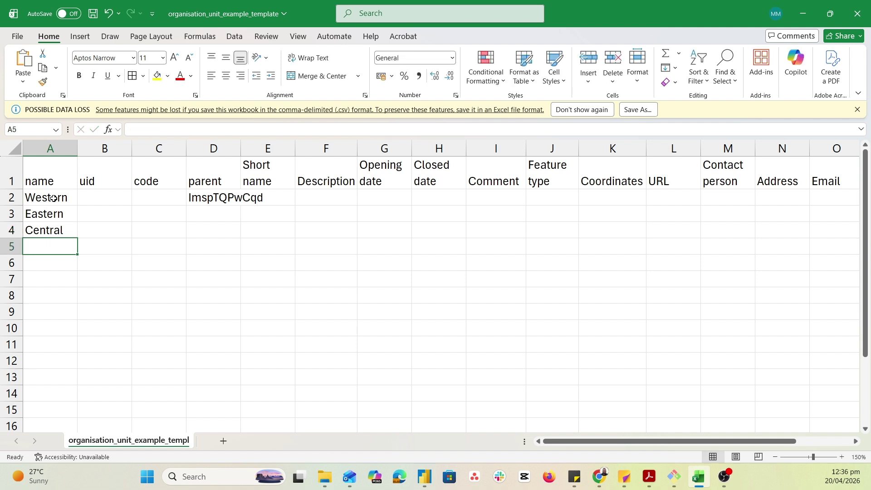
{"action": "type", "text": "Northern"}
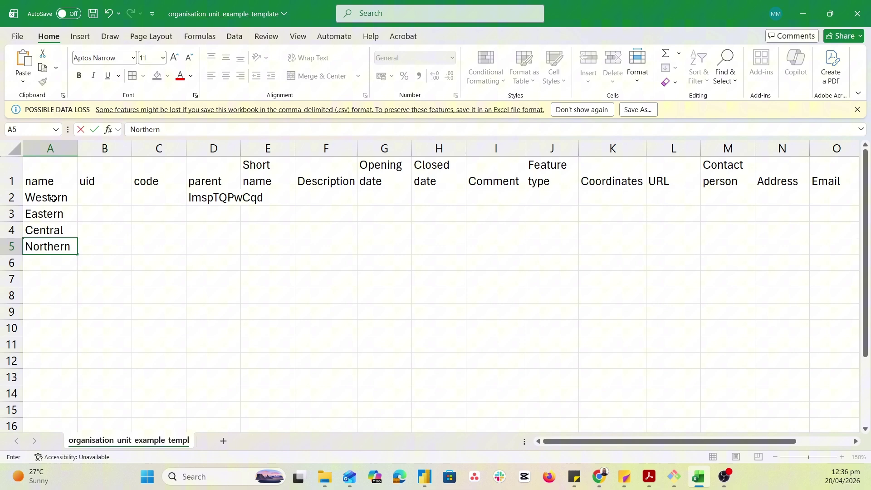
{"action": "key", "text": "Return"}
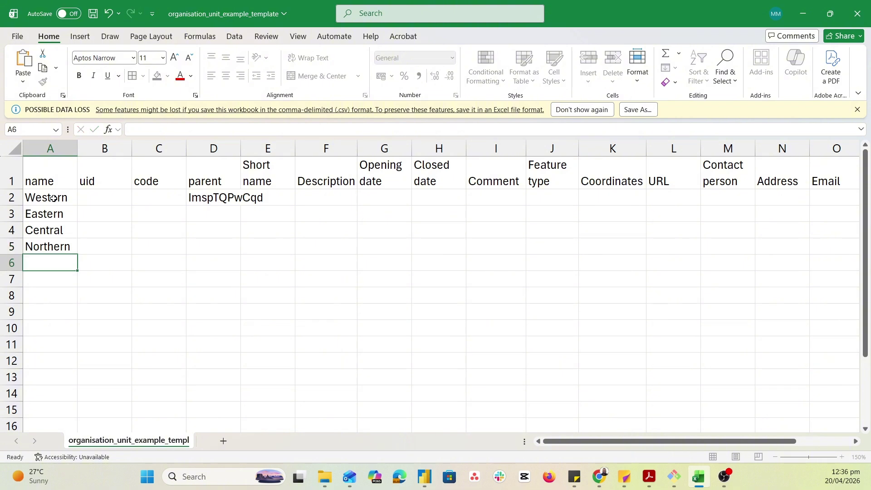
Enter Southern as the fifth organisation unit name in cell A6.
{"action": "type", "text": "Sourthern"}
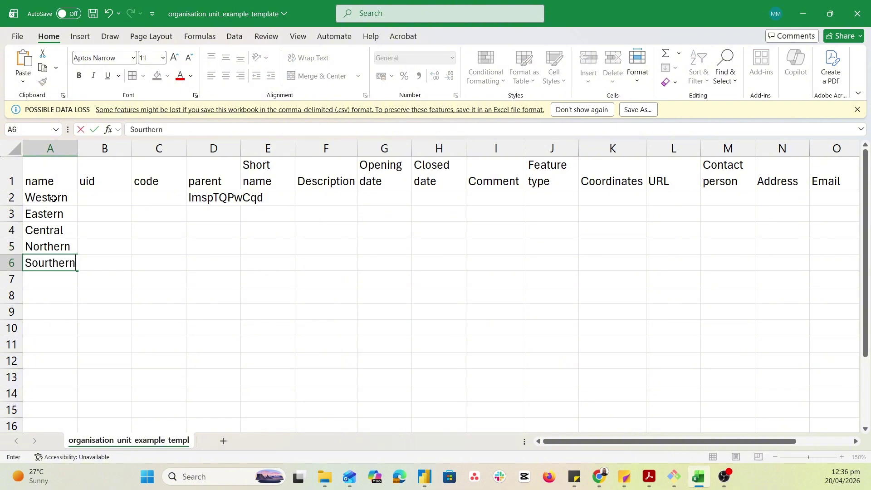
{"action": "key", "text": "BackSpace"}
{"action": "key", "text": "BackSpace"}
{"action": "key", "text": "BackSpace"}
{"action": "key", "text": "BackSpace"}
{"action": "key", "text": "BackSpace"}
{"action": "key", "text": "BackSpace"}
{"action": "type", "text": "thern"}
{"action": "key", "text": "Return"}
{"action": "key", "text": "Up"}
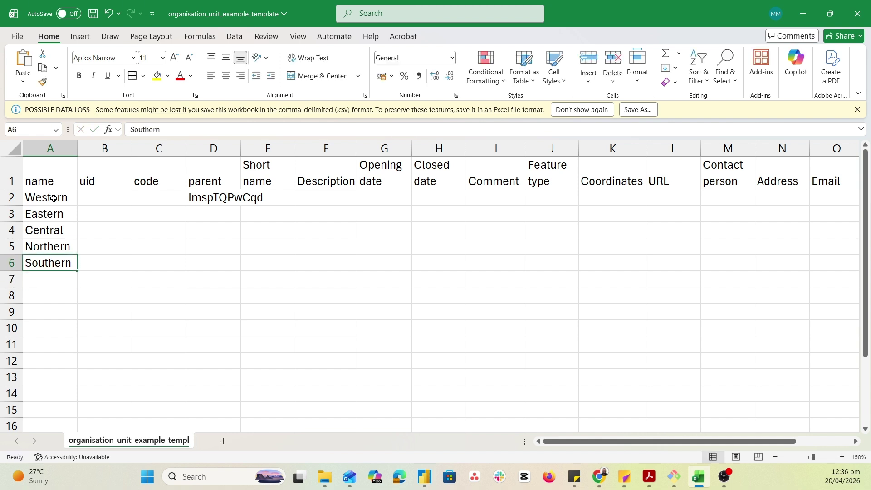
Autofit the parent column's width and fill the parent Id from D2 down to D6.
{"action": "key", "text": "Right"}
{"action": "key", "text": "Right"}
{"action": "key", "text": "Right"}
{"action": "key", "text": "Right"}
{"action": "left_click", "coordinate": [228, 202]}
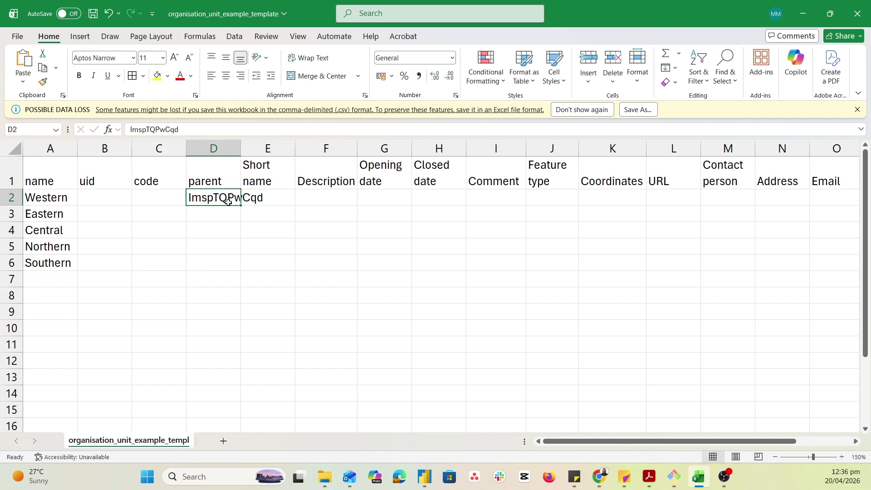
{"action": "double_click", "coordinate": [241, 148]}
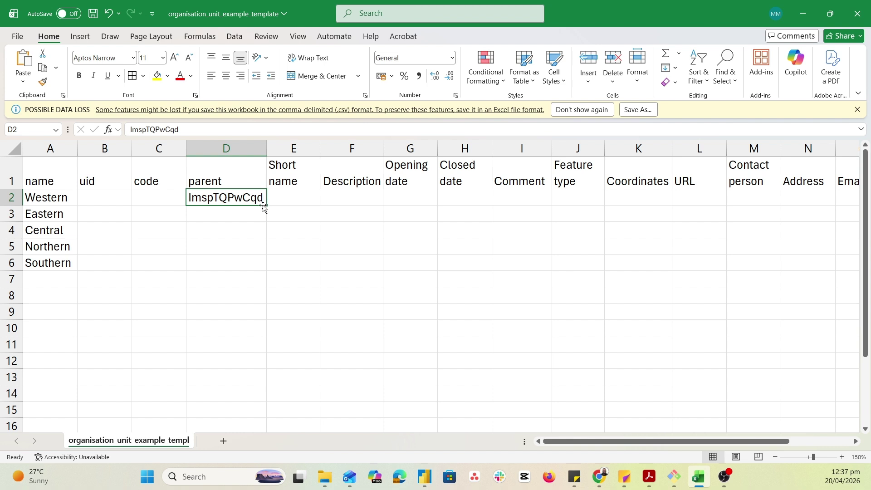
{"action": "left_click", "coordinate": [249, 224]}
{"action": "left_click", "coordinate": [260, 203]}
{"action": "left_click_drag", "start_coordinate": [269, 207], "coordinate": [259, 266]}
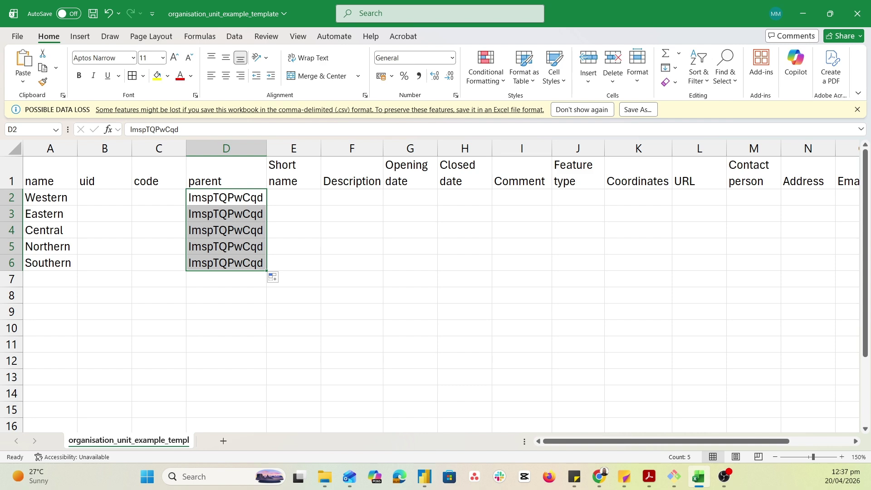
Enter 01/01/2000 as the opening date for Western in cell G2.
{"action": "key", "text": "alt+Tab"}
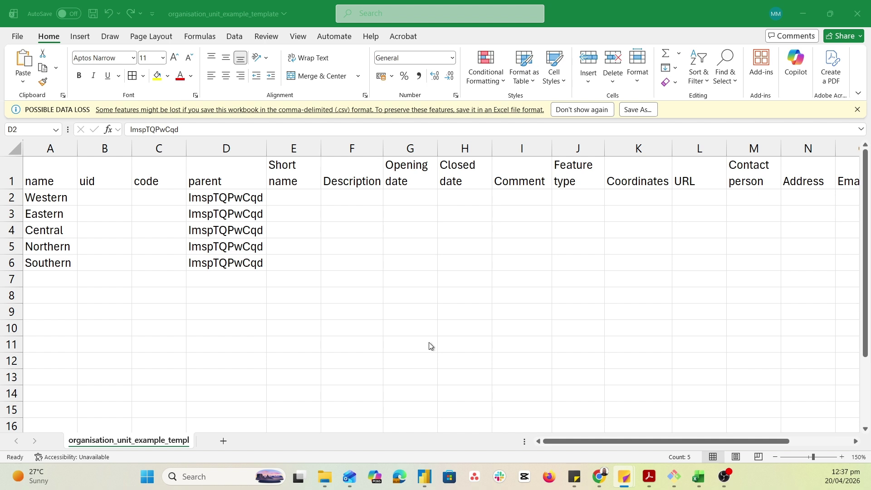
{"action": "key", "text": "alt+Tab"}
{"action": "key", "text": "F2"}
{"action": "left_click", "coordinate": [405, 194]}
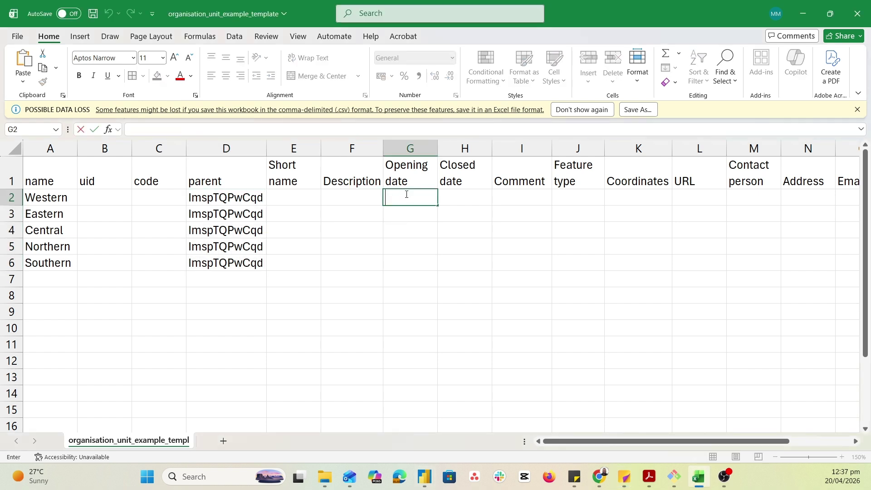
{"action": "type", "text": "01/01/2000"}
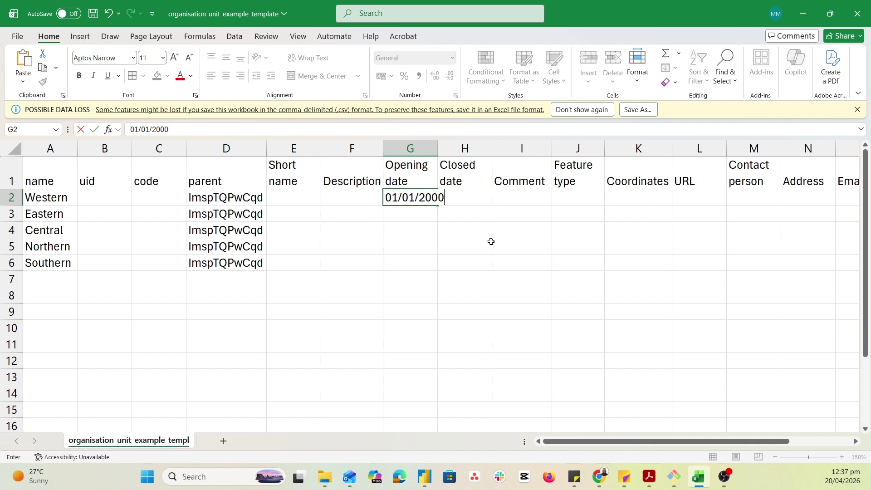
{"action": "left_click", "coordinate": [435, 251]}
Format the opening date in G2 with the 2012-03-14 date type.
{"action": "left_click", "coordinate": [422, 201]}
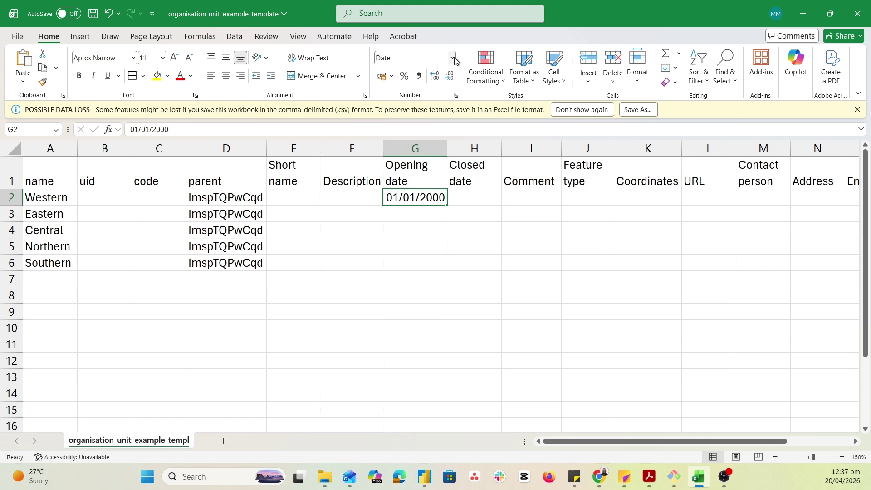
{"action": "left_click", "coordinate": [424, 214]}
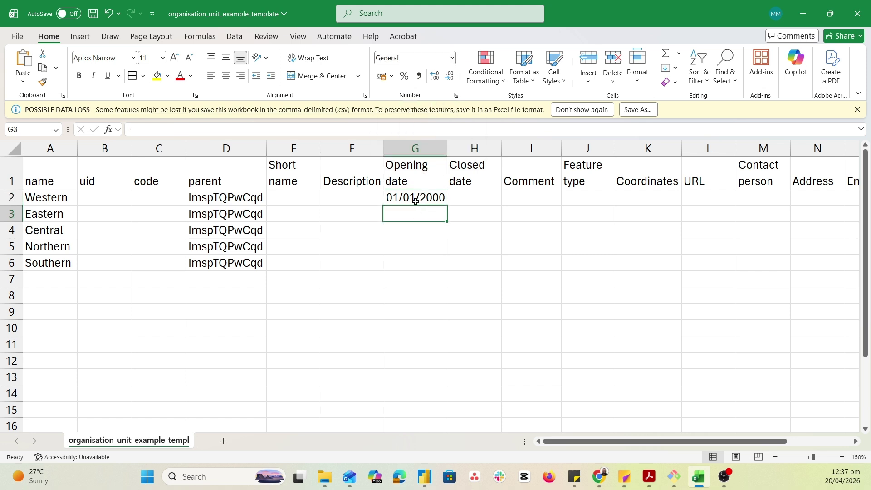
{"action": "left_click", "coordinate": [415, 201]}
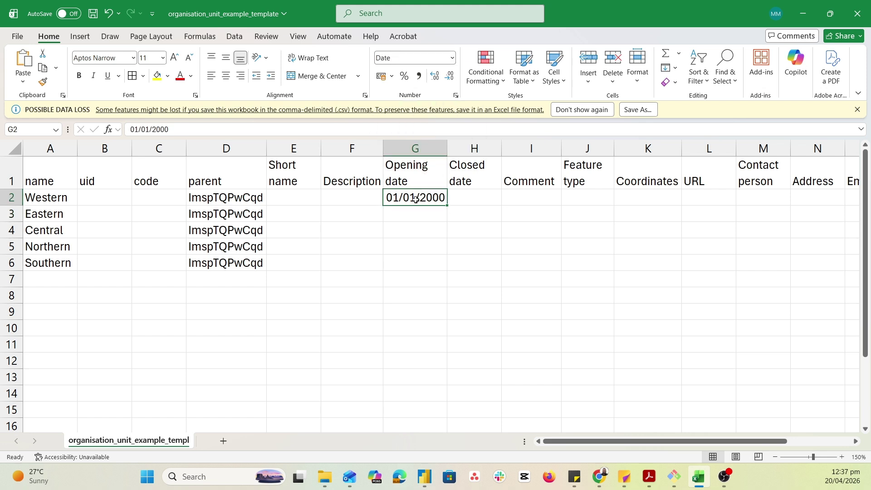
{"action": "left_click", "coordinate": [452, 58]}
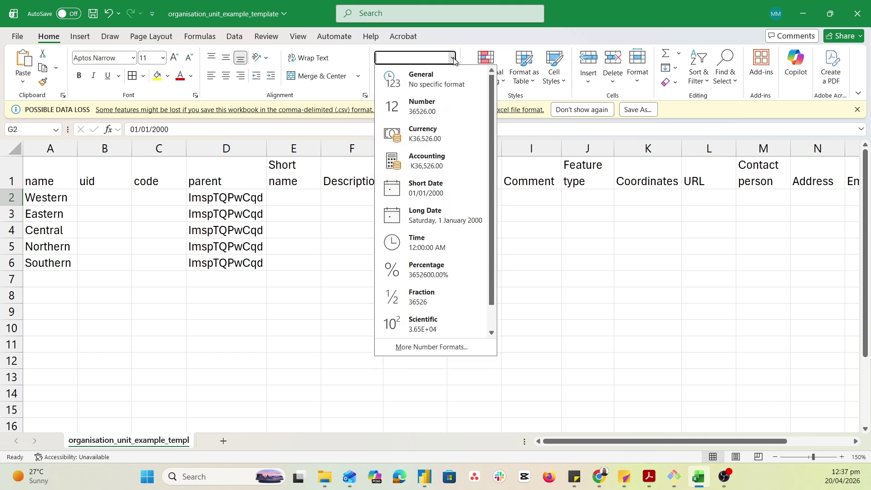
{"action": "left_click", "coordinate": [422, 346]}
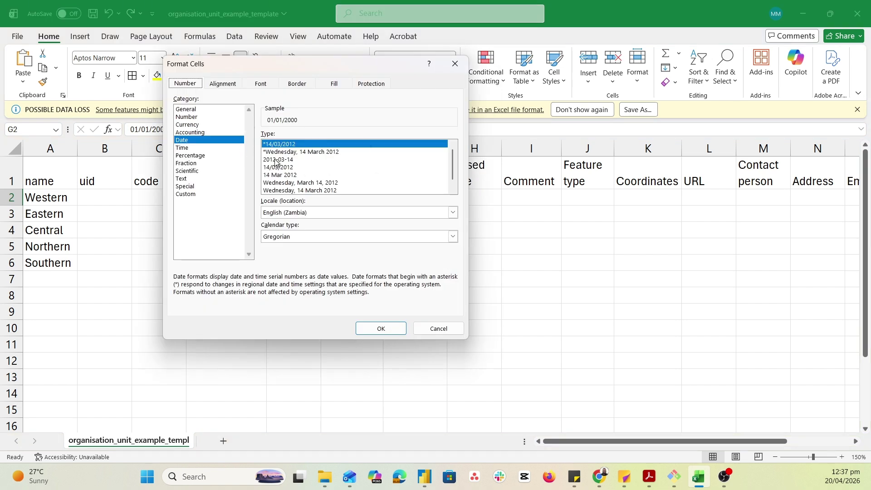
{"action": "left_click", "coordinate": [276, 160]}
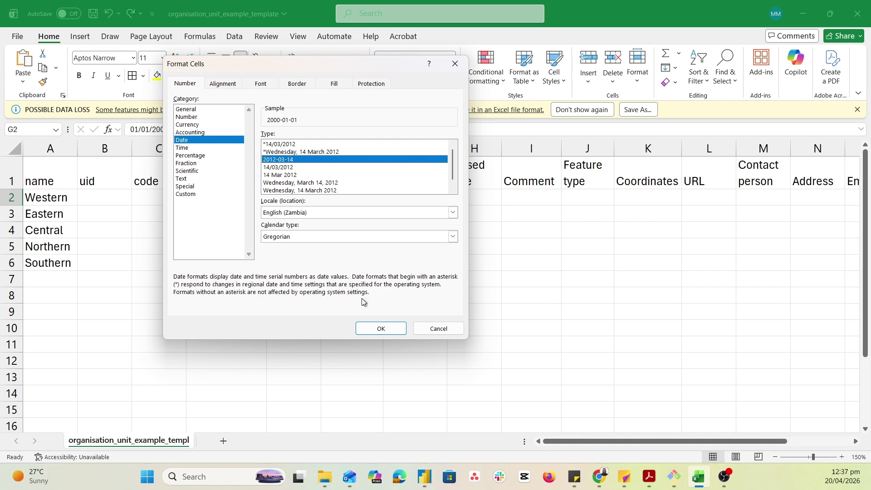
{"action": "left_click", "coordinate": [370, 327]}
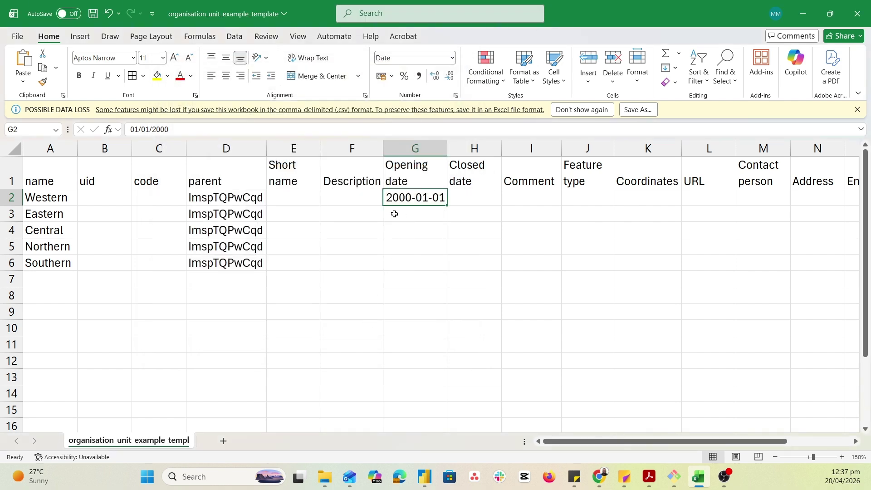
Try to fill the opening date from G2 down to G6.
{"action": "left_click", "coordinate": [394, 214]}
{"action": "type", "text": "01/01/2000"}
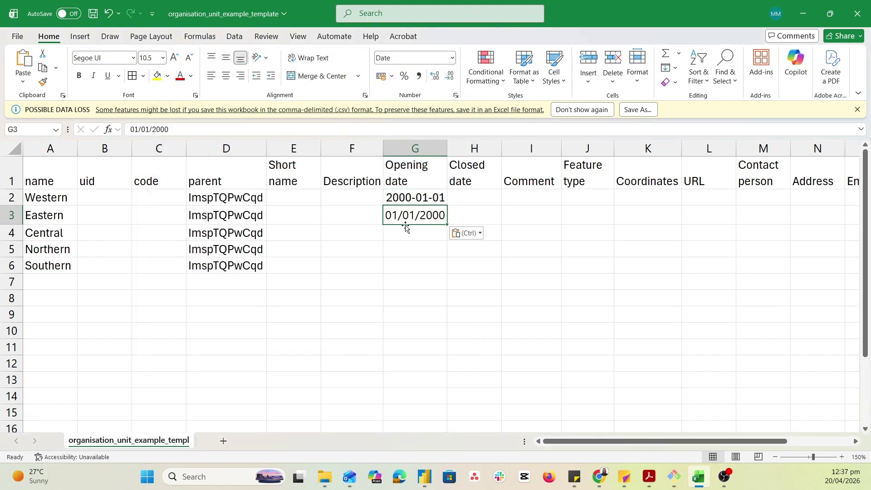
{"action": "left_click", "coordinate": [424, 198]}
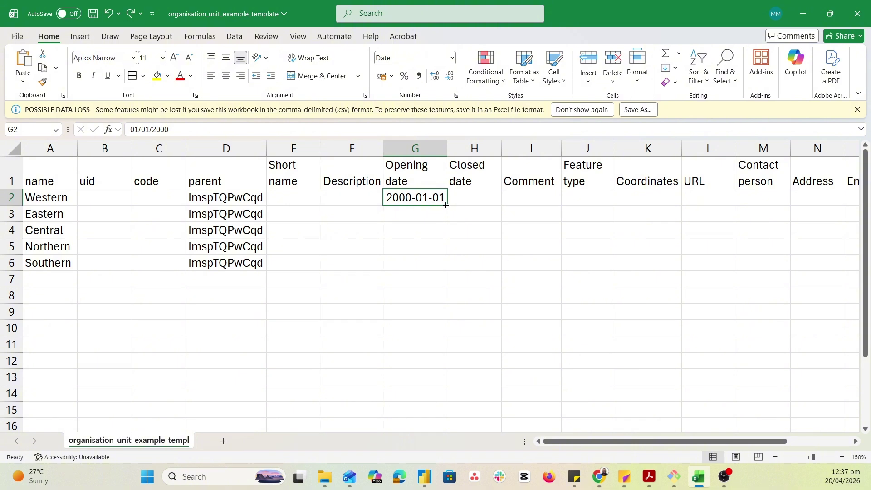
{"action": "left_click_drag", "start_coordinate": [447, 205], "coordinate": [444, 274]}
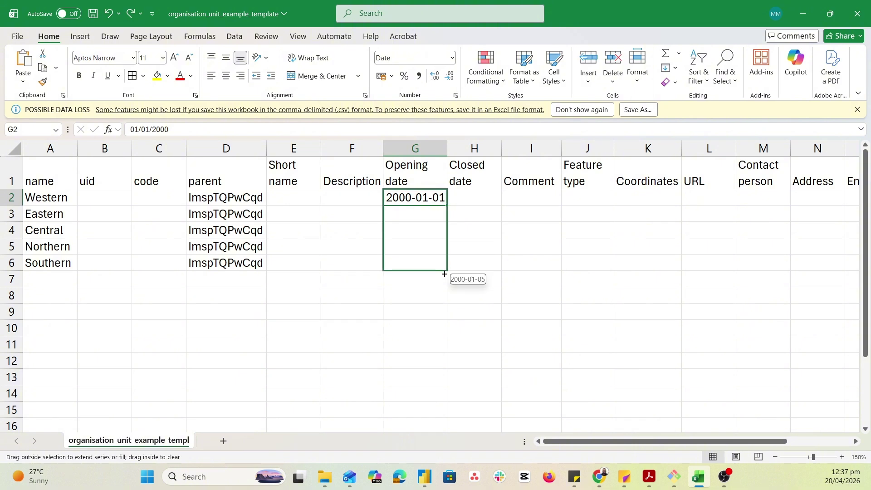
Copy the opening date in G2 and paste it into G3 to G6.
{"action": "left_click", "coordinate": [417, 197]}
{"action": "key", "text": "ctrl+c"}
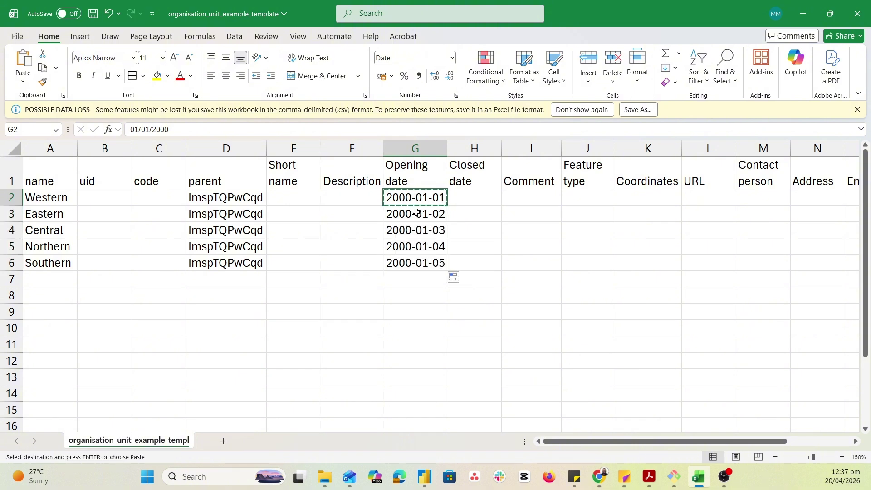
{"action": "left_click_drag", "start_coordinate": [416, 212], "coordinate": [416, 262]}
{"action": "key", "text": "ctrl+v"}
{"action": "left_click", "coordinate": [401, 290]}
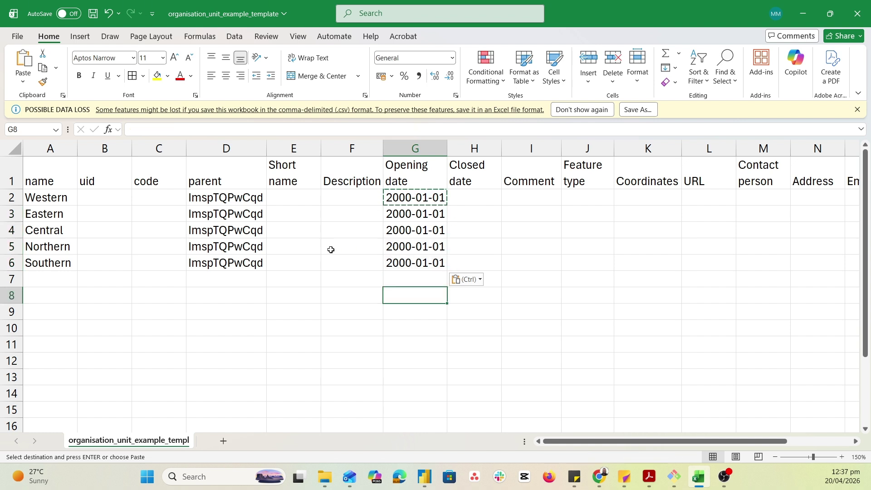
{"action": "double_click", "coordinate": [324, 267]}
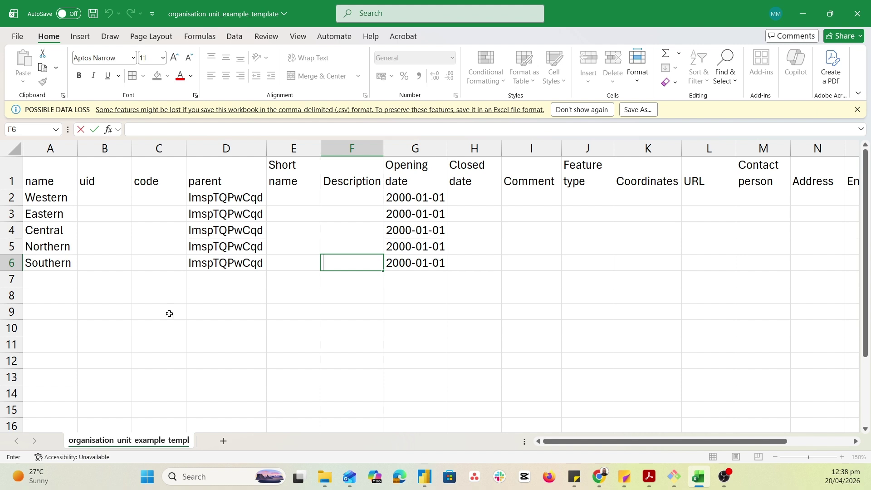
{"action": "left_click", "coordinate": [164, 335]}
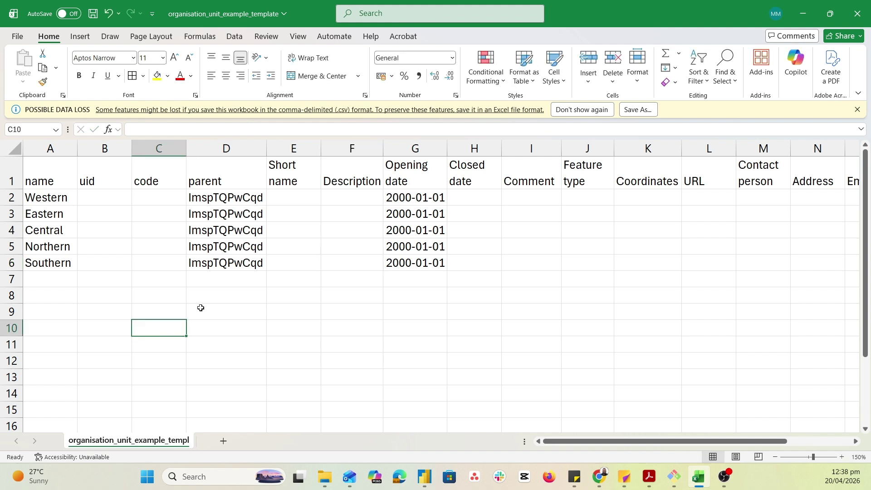
Save the workbook as organisation_unit_example_template in CSV (Comma delimited) format and close it.
{"action": "key", "text": "ctrl+s"}
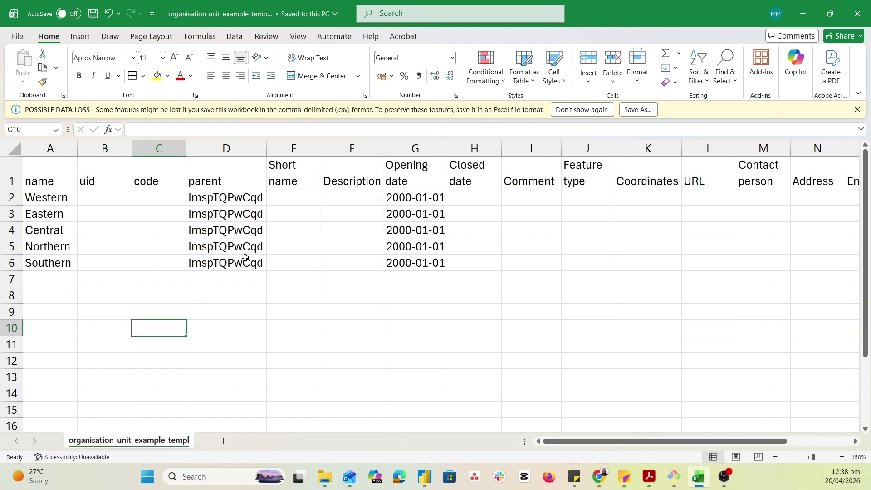
{"action": "left_click", "coordinate": [10, 39]}
{"action": "left_click", "coordinate": [29, 186]}
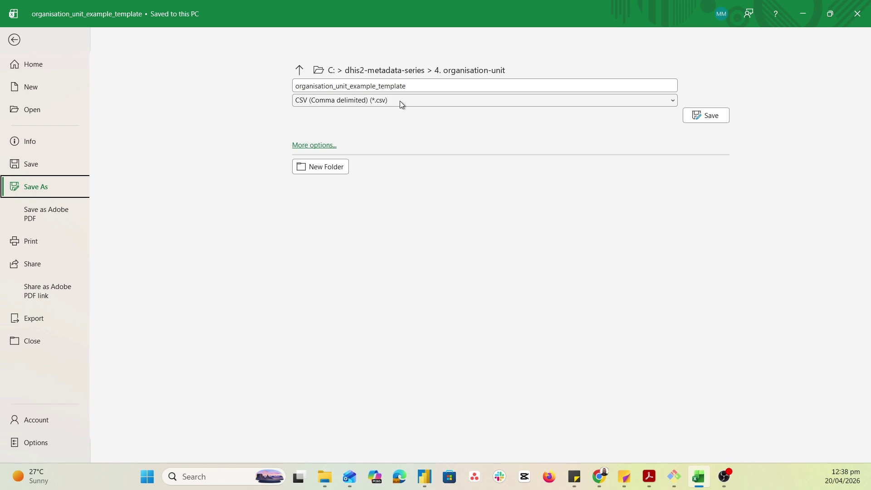
{"action": "left_click", "coordinate": [700, 116]}
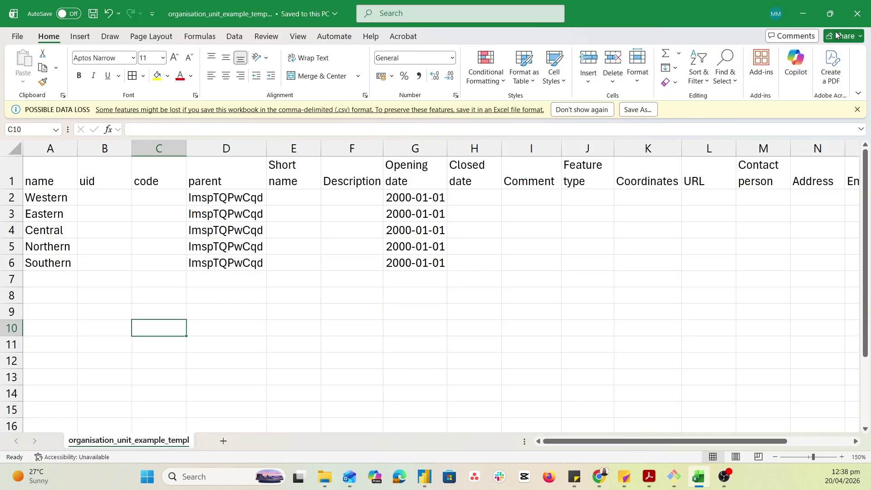
{"action": "left_click", "coordinate": [846, 20]}
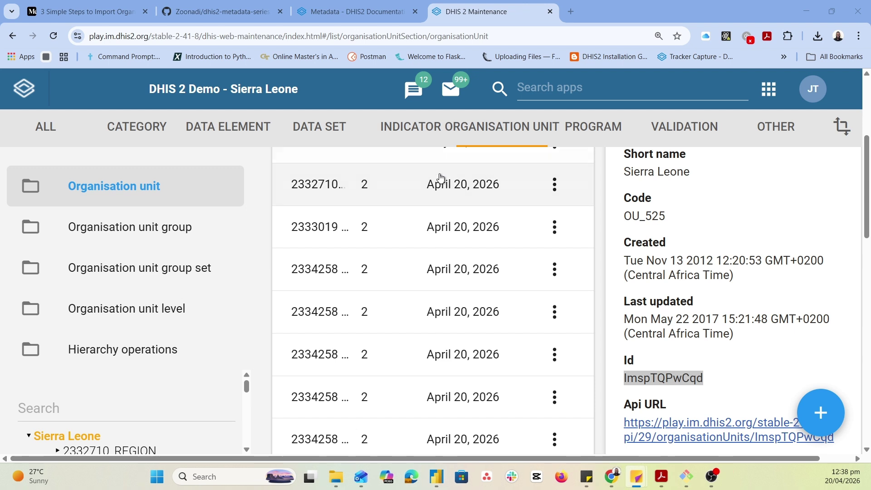
In DHIS2, search the apps for "impor", open Import/Export and go to its Metadata import page.
{"action": "left_click", "coordinate": [769, 94]}
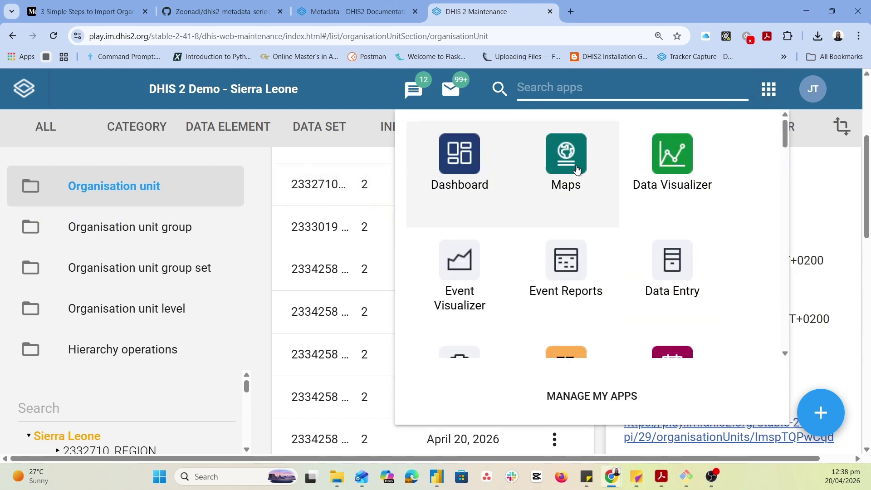
{"action": "type", "text": "impor"}
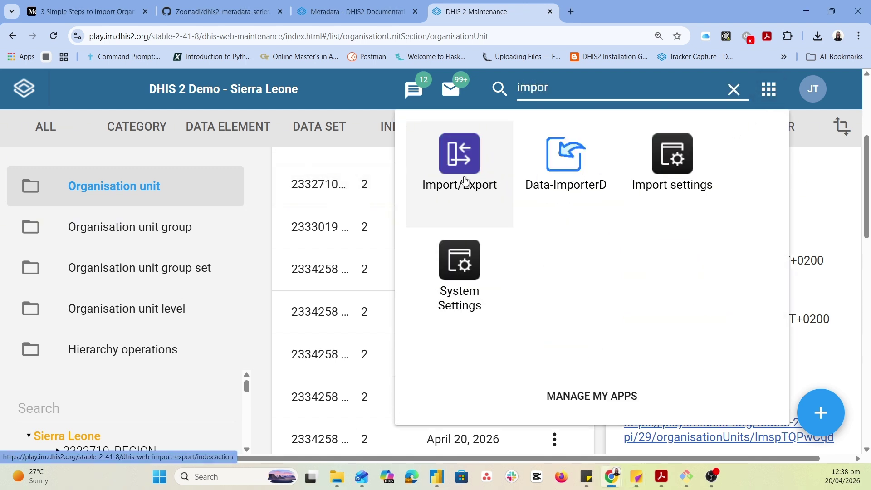
{"action": "left_click", "coordinate": [448, 181]}
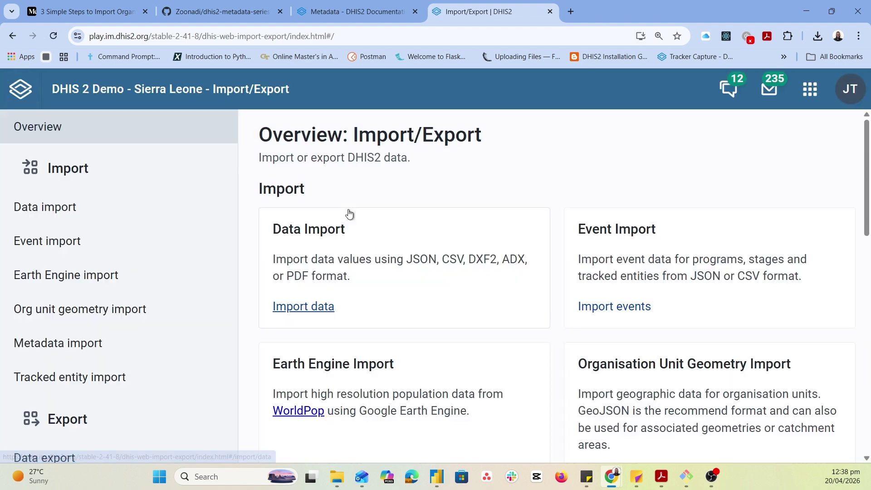
{"action": "scroll", "coordinate": [92, 333], "scroll_direction": "down", "scroll_amount": 2}
{"action": "scroll", "coordinate": [93, 335], "scroll_direction": "down", "scroll_amount": 3}
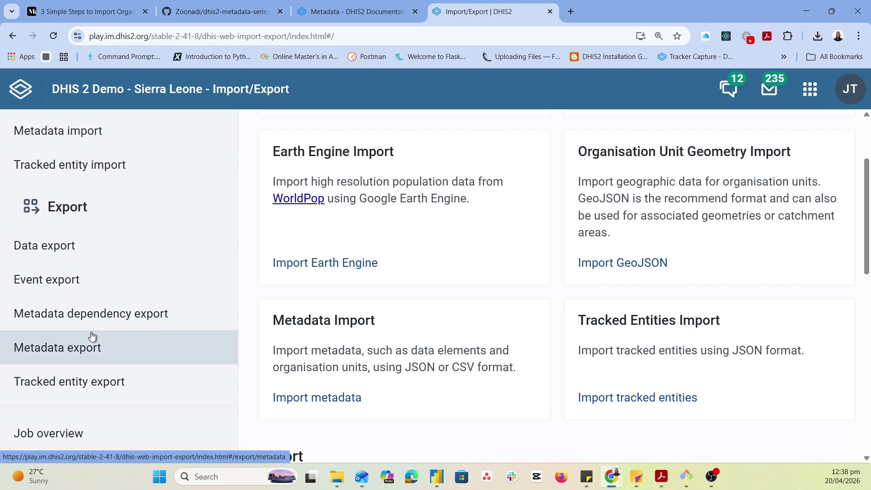
{"action": "scroll", "coordinate": [150, 249], "scroll_direction": "up", "scroll_amount": 4}
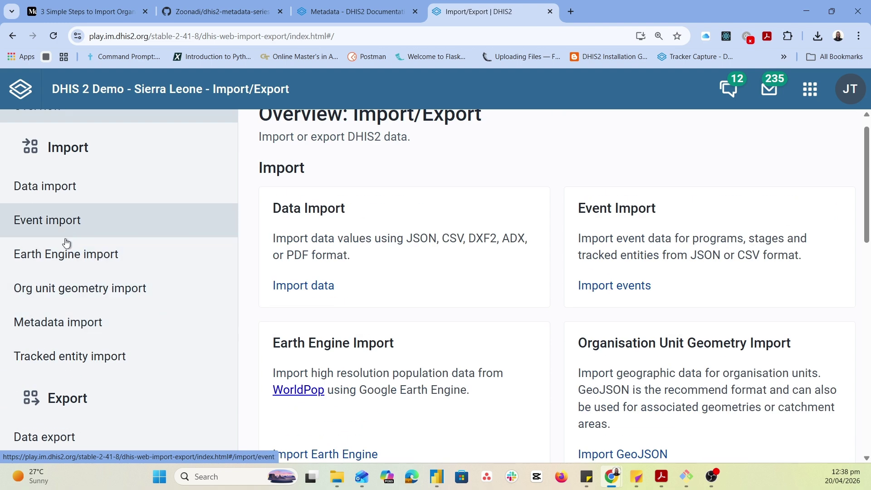
{"action": "left_click", "coordinate": [72, 322]}
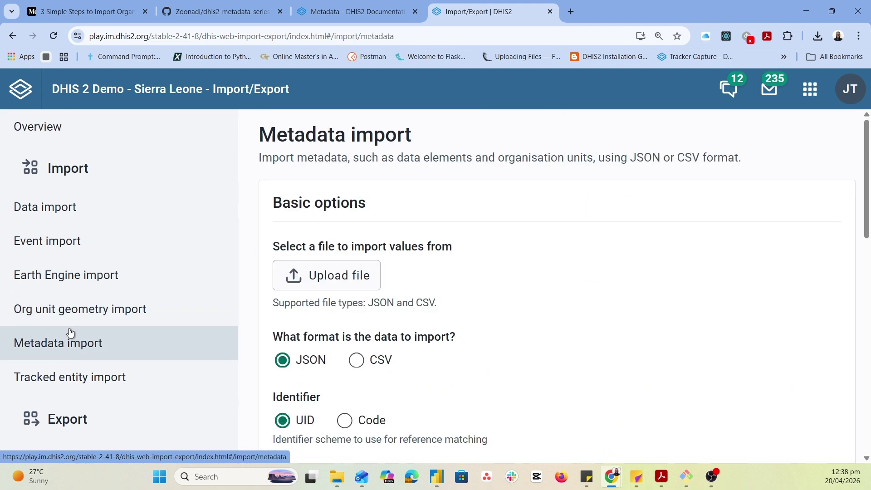
Upload organisation_unit_example_template from the 4. organisation-unit folder as the metadata import file.
{"action": "left_click", "coordinate": [362, 287]}
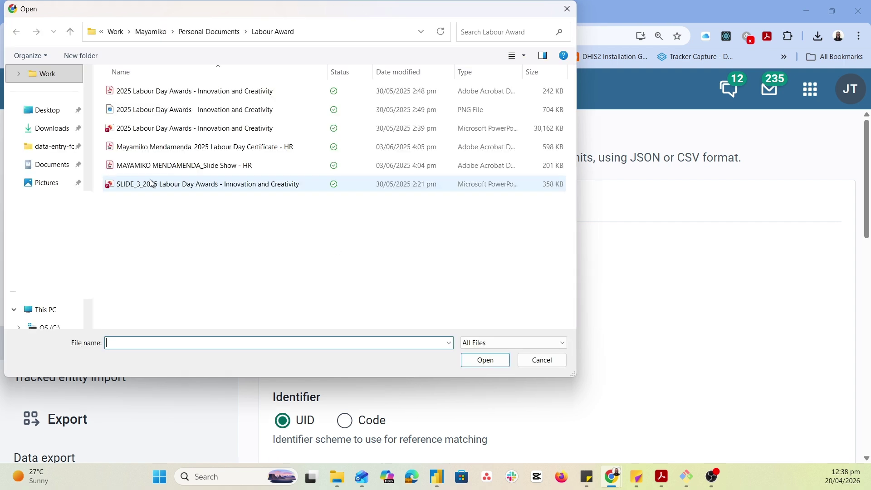
{"action": "scroll", "coordinate": [19, 278], "scroll_direction": "down", "scroll_amount": 3}
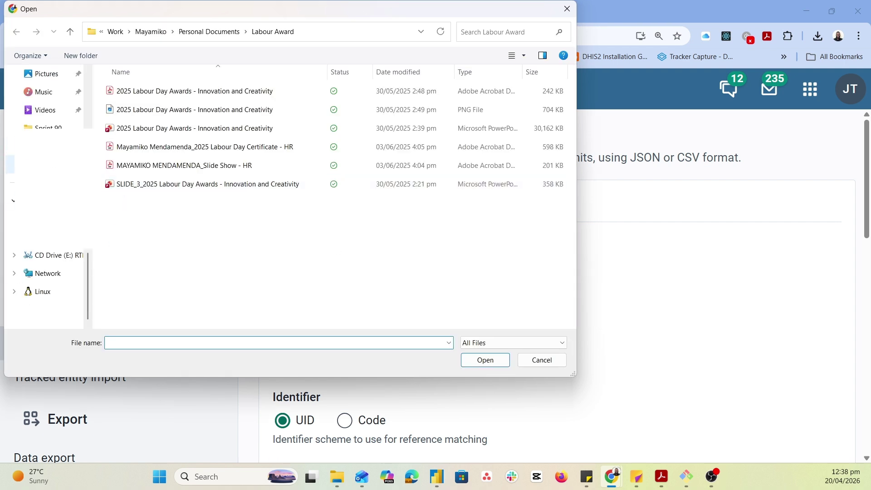
{"action": "left_click", "coordinate": [52, 164]}
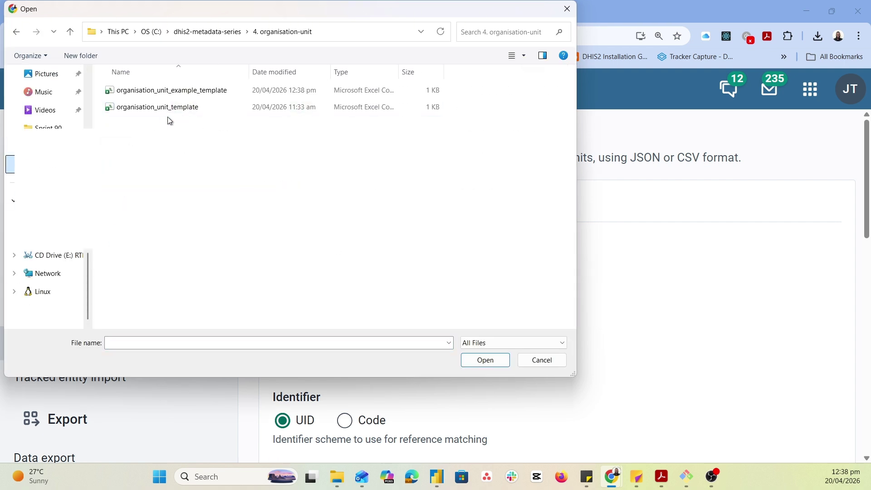
{"action": "left_click", "coordinate": [203, 91]}
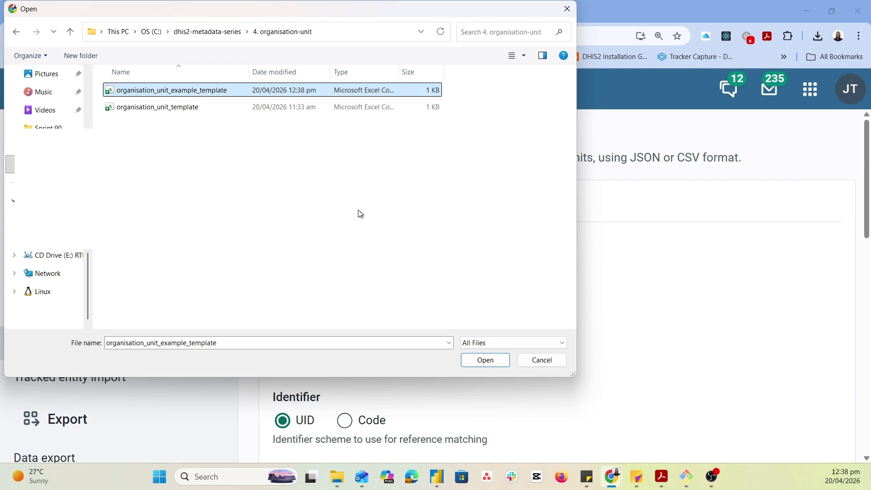
{"action": "left_click", "coordinate": [485, 361]}
Set the import data format to CSV and mark the first row as a header.
{"action": "scroll", "coordinate": [366, 315], "scroll_direction": "down", "scroll_amount": 3}
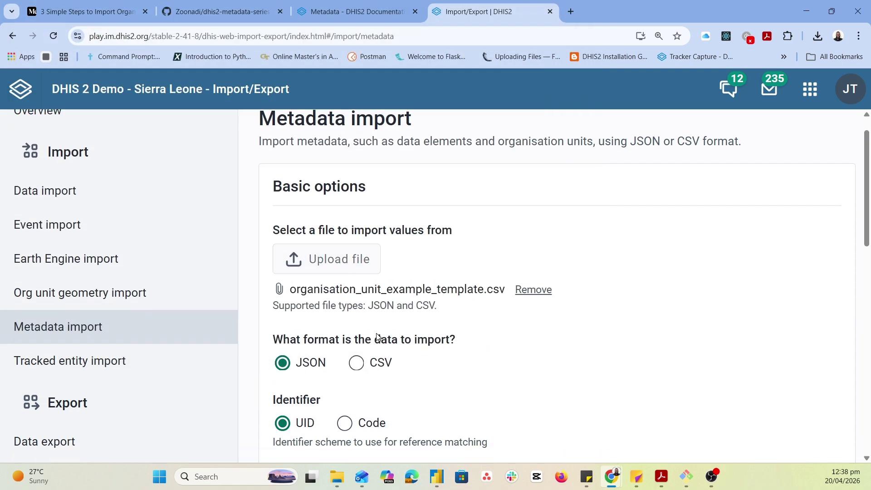
{"action": "left_click", "coordinate": [357, 305]}
{"action": "scroll", "coordinate": [311, 278], "scroll_direction": "down", "scroll_amount": 2}
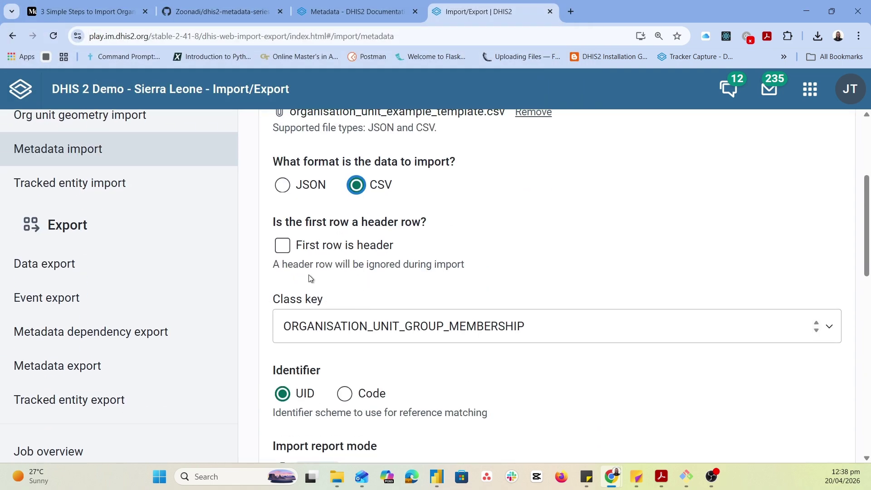
{"action": "left_click", "coordinate": [289, 249]}
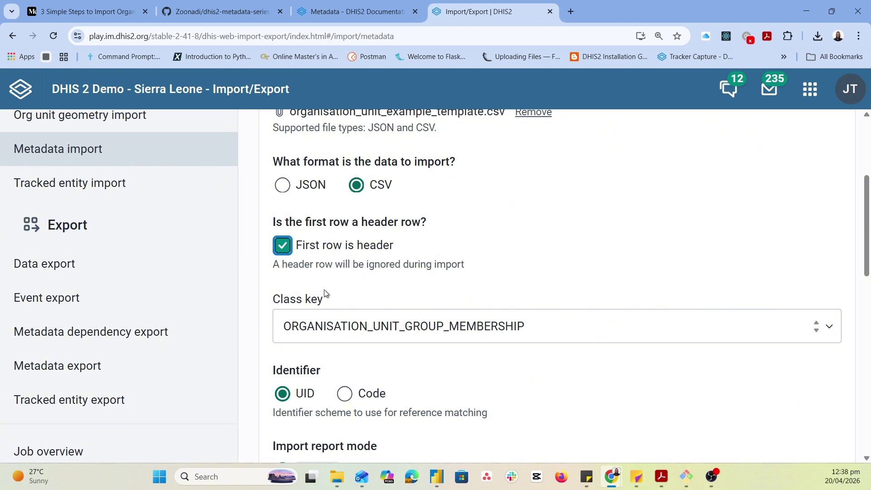
Set the class key of the metadata import to ORGANISATION_UNIT.
{"action": "left_click", "coordinate": [317, 327]}
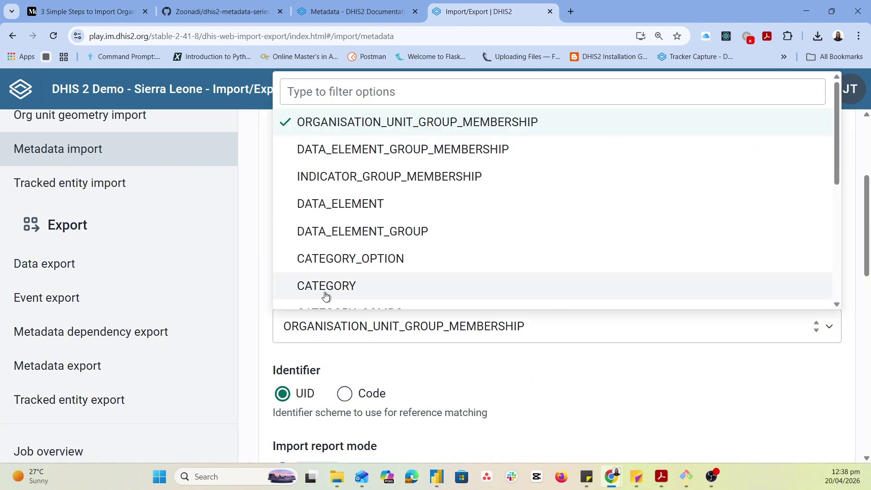
{"action": "scroll", "coordinate": [352, 258], "scroll_direction": "down", "scroll_amount": 1}
{"action": "scroll", "coordinate": [353, 260], "scroll_direction": "up", "scroll_amount": 1}
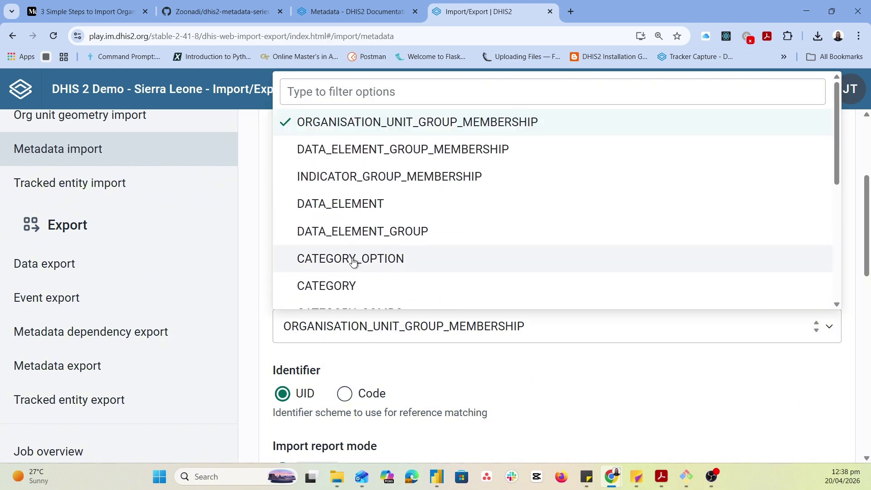
{"action": "scroll", "coordinate": [353, 262], "scroll_direction": "down", "scroll_amount": 1}
{"action": "scroll", "coordinate": [353, 261], "scroll_direction": "down", "scroll_amount": 4}
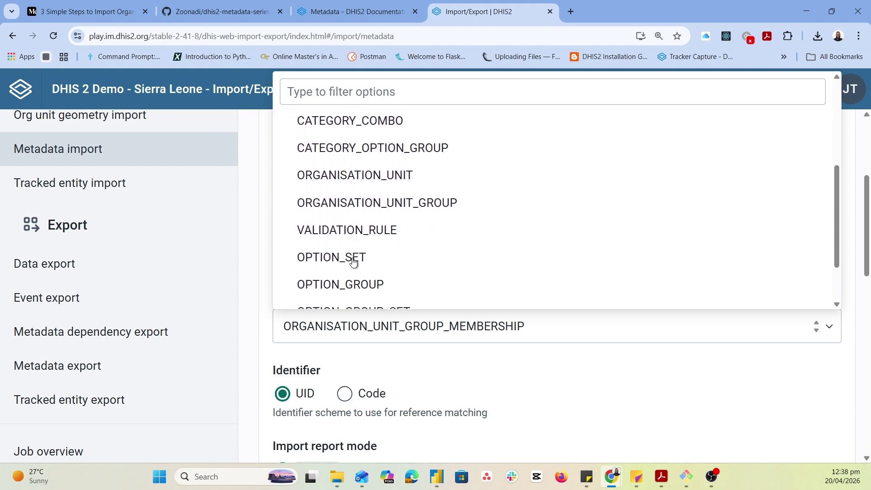
{"action": "left_click", "coordinate": [380, 174]}
Review the identifier, report mode, import strategy and atomic mode settings, keeping them as they are, and start a dry run.
{"action": "scroll", "coordinate": [526, 266], "scroll_direction": "down", "scroll_amount": 4}
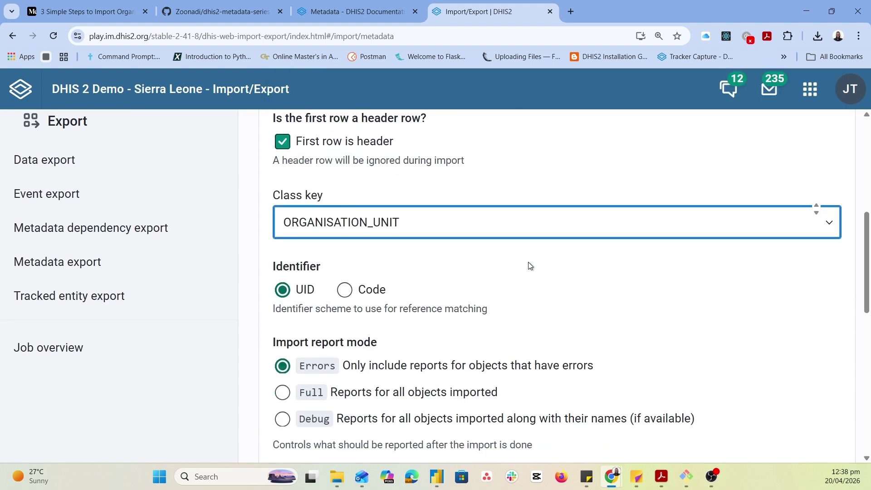
{"action": "scroll", "coordinate": [525, 331], "scroll_direction": "down", "scroll_amount": 4}
{"action": "scroll", "coordinate": [525, 330], "scroll_direction": "up", "scroll_amount": 7}
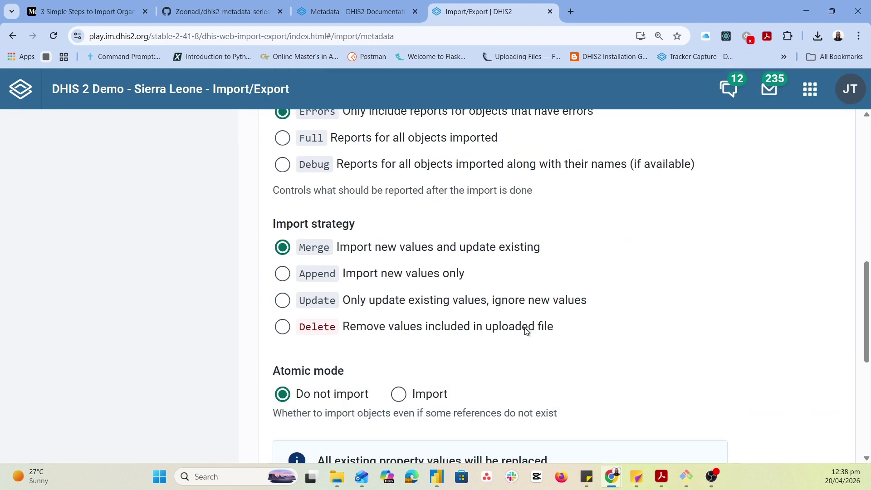
{"action": "scroll", "coordinate": [525, 331], "scroll_direction": "down", "scroll_amount": 3}
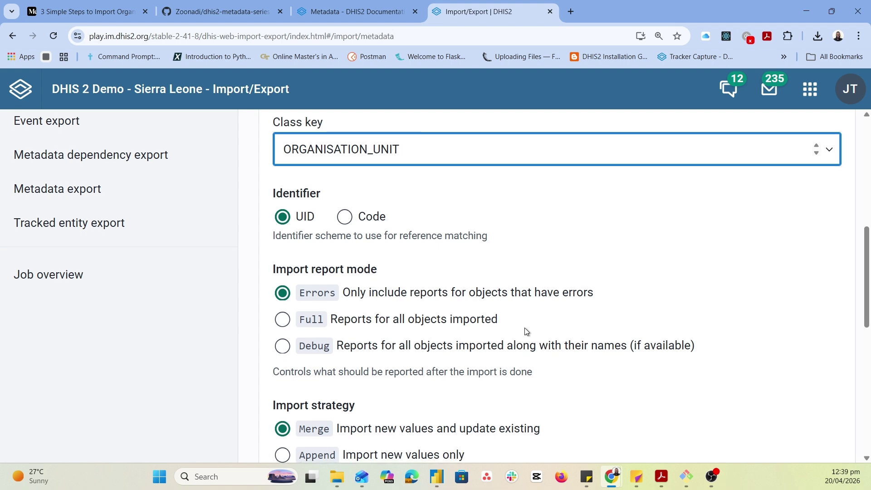
{"action": "scroll", "coordinate": [525, 331], "scroll_direction": "down", "scroll_amount": 4}
{"action": "scroll", "coordinate": [525, 329], "scroll_direction": "up", "scroll_amount": 6}
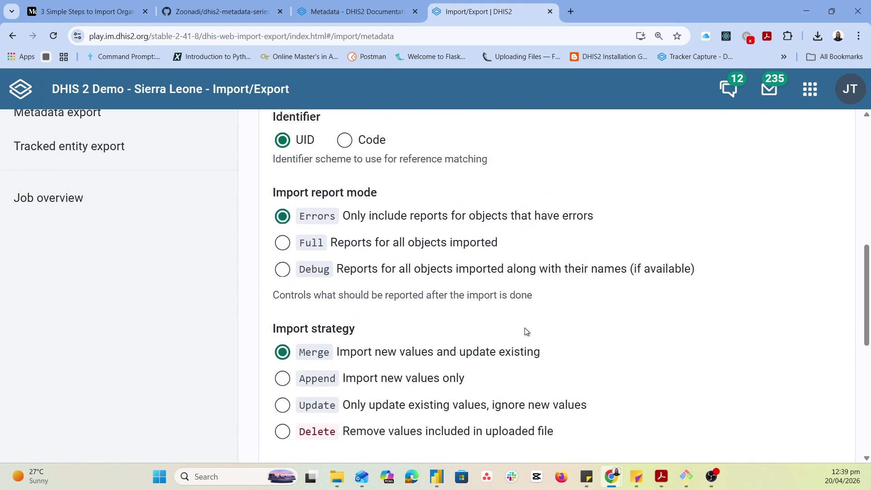
{"action": "scroll", "coordinate": [525, 328], "scroll_direction": "down", "scroll_amount": 6}
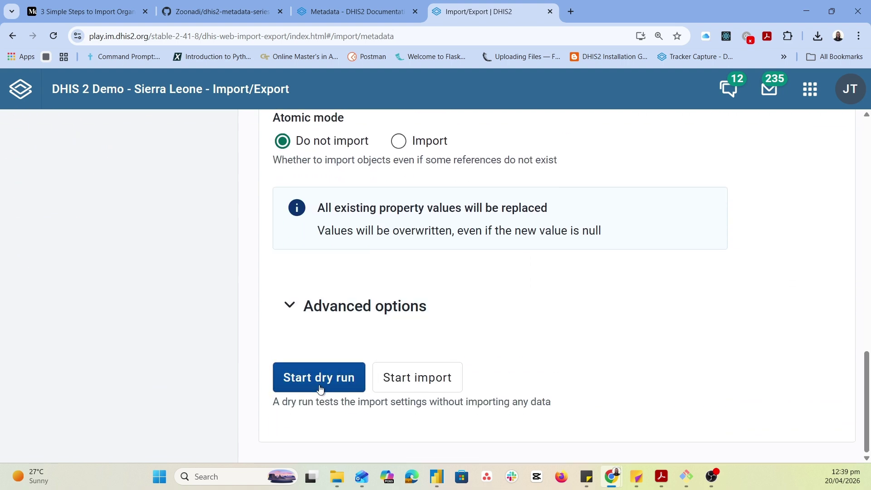
{"action": "left_click", "coordinate": [320, 384]}
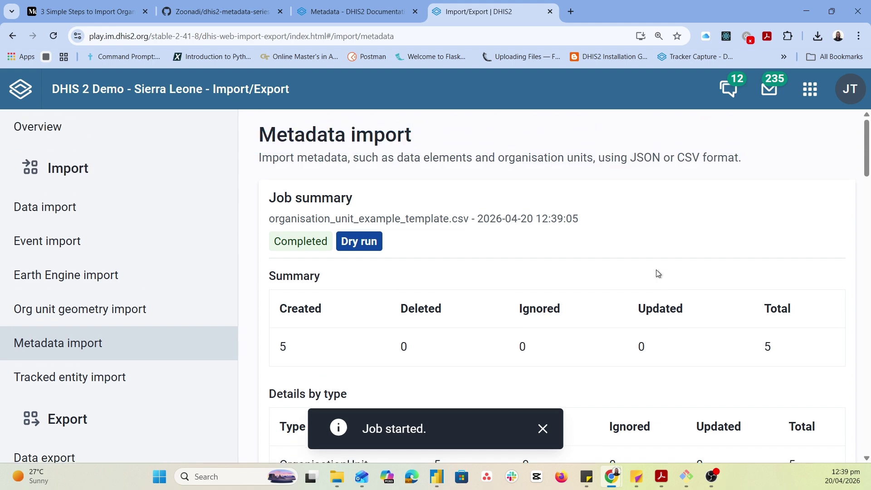
Check the dry run's job summary and start the actual import of the organisation unit file.
{"action": "scroll", "coordinate": [656, 271], "scroll_direction": "down", "scroll_amount": 2}
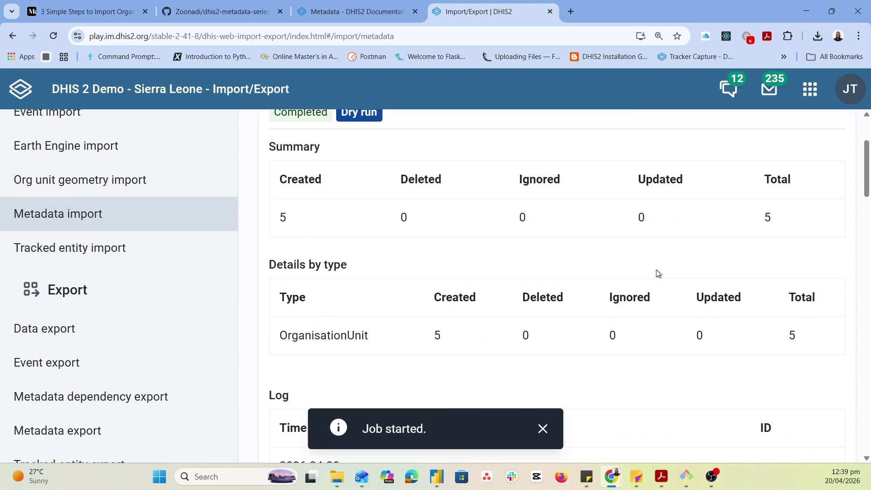
{"action": "scroll", "coordinate": [657, 272], "scroll_direction": "down", "scroll_amount": 15}
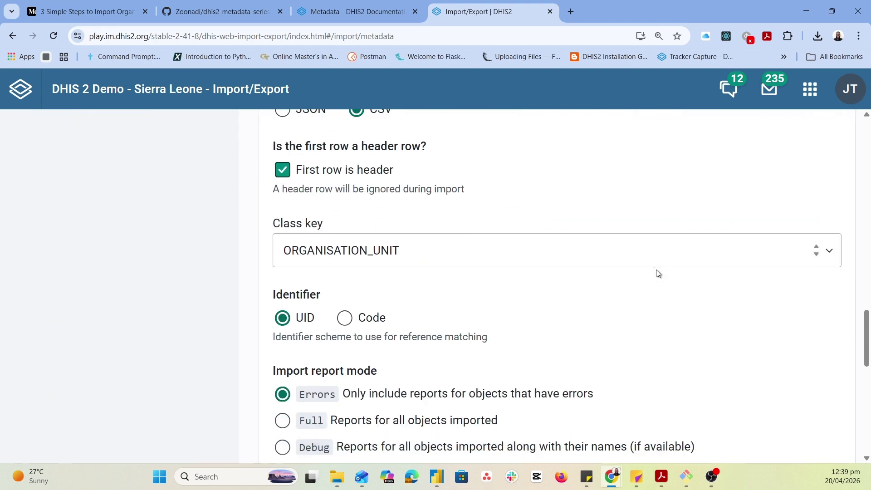
{"action": "scroll", "coordinate": [477, 335], "scroll_direction": "down", "scroll_amount": 10}
{"action": "left_click", "coordinate": [411, 375]}
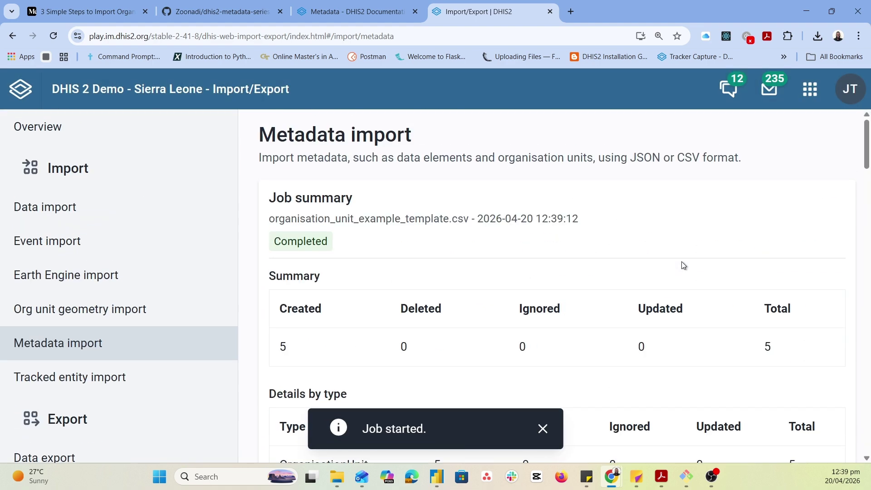
Search the apps for "me" and open Metadata Management.
{"action": "left_click", "coordinate": [809, 88]}
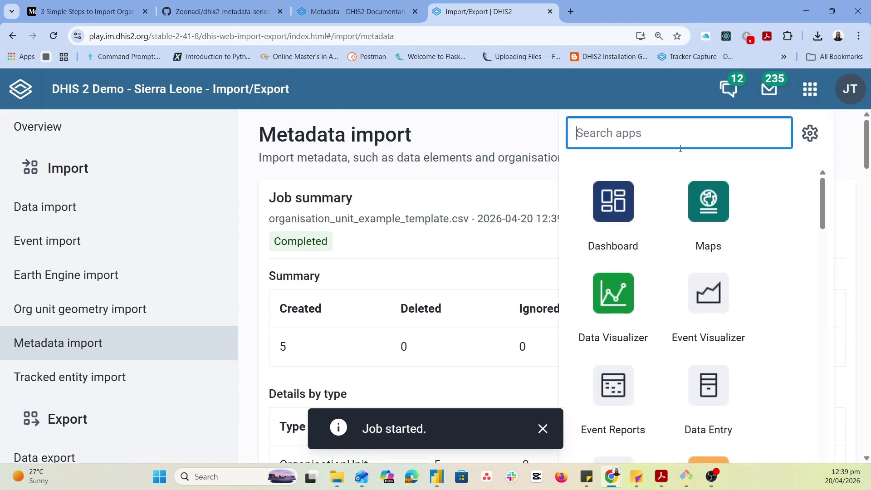
{"action": "type", "text": "me"}
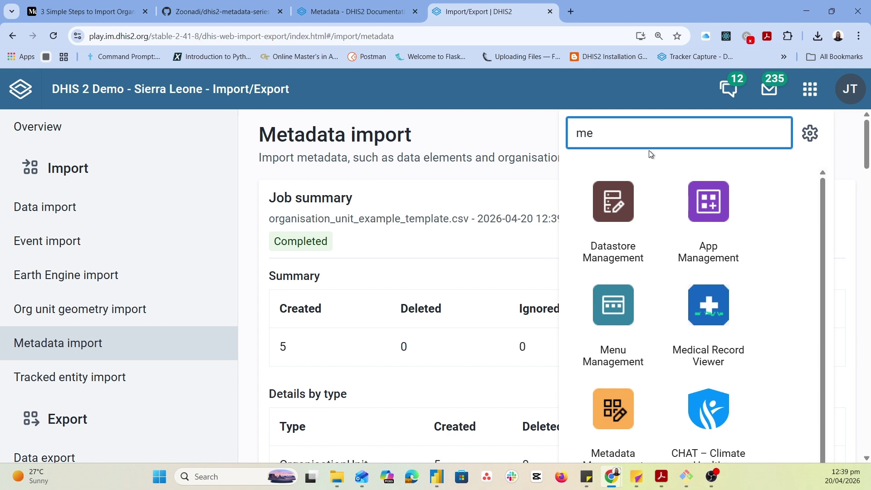
{"action": "left_click", "coordinate": [599, 411]}
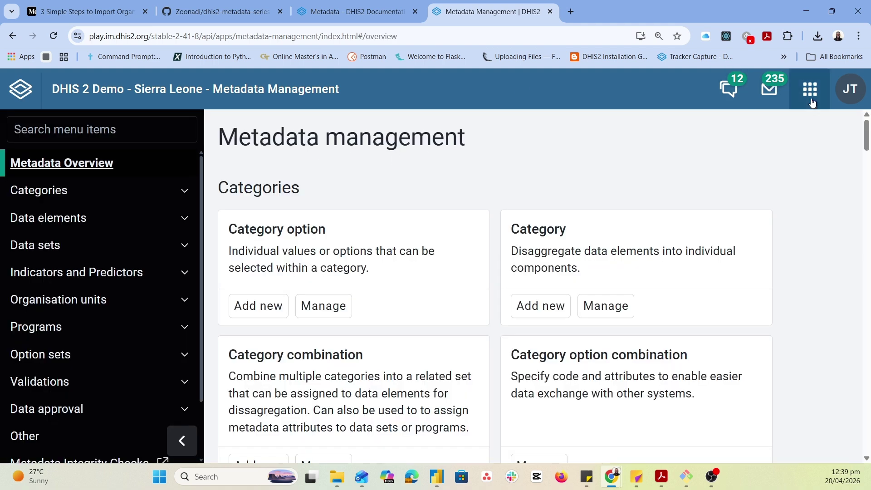
Open the Organisation units list and look through the units under Sierra Leone for the imported regions.
{"action": "left_click", "coordinate": [75, 303]}
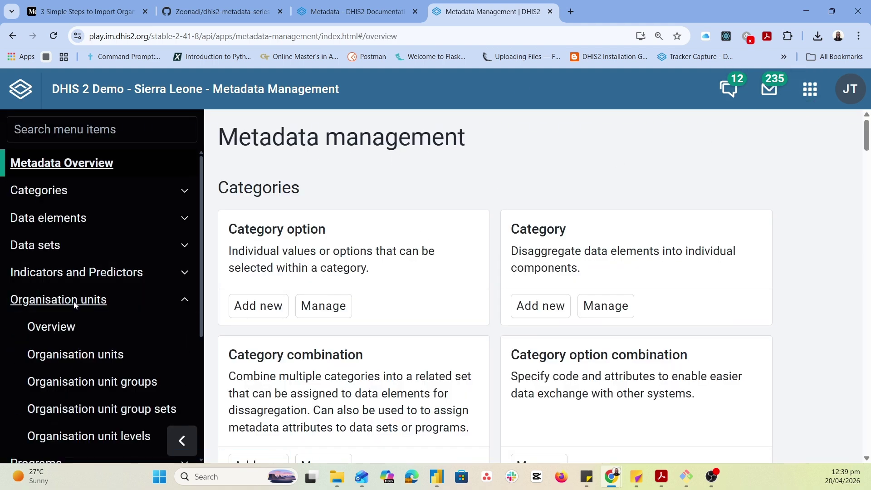
{"action": "left_click", "coordinate": [70, 359]}
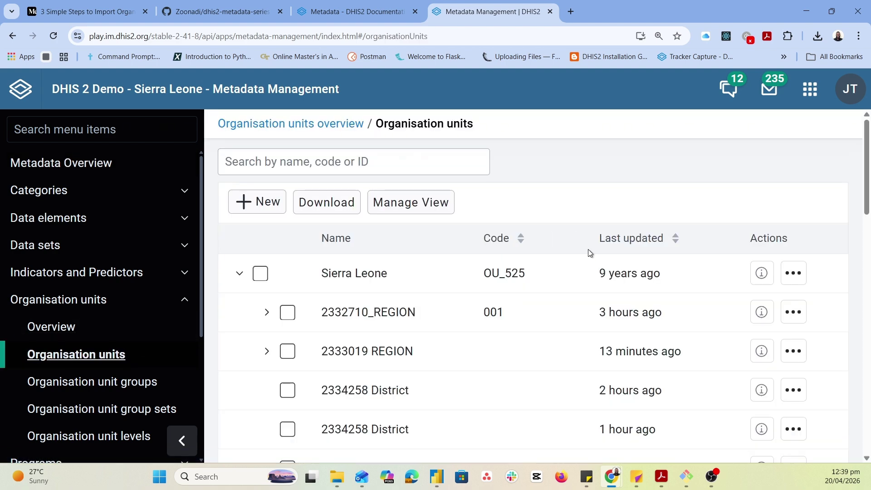
{"action": "scroll", "coordinate": [360, 379], "scroll_direction": "down", "scroll_amount": 10}
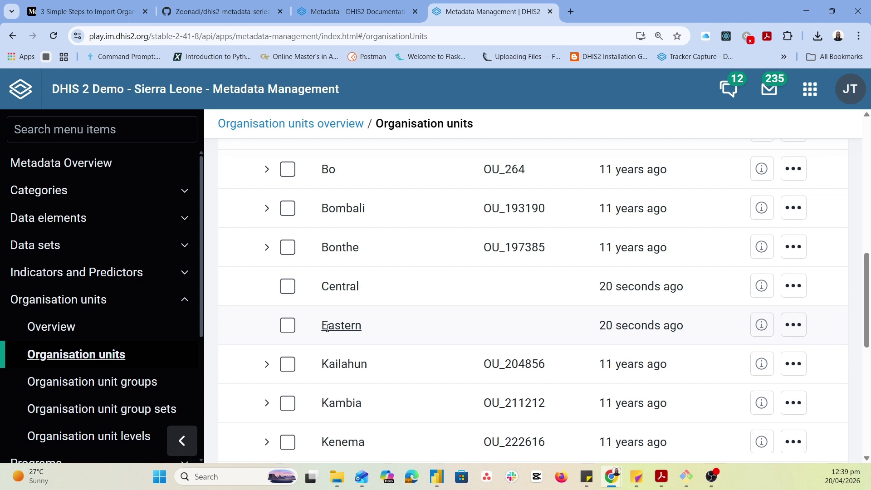
{"action": "scroll", "coordinate": [327, 327], "scroll_direction": "down", "scroll_amount": 6}
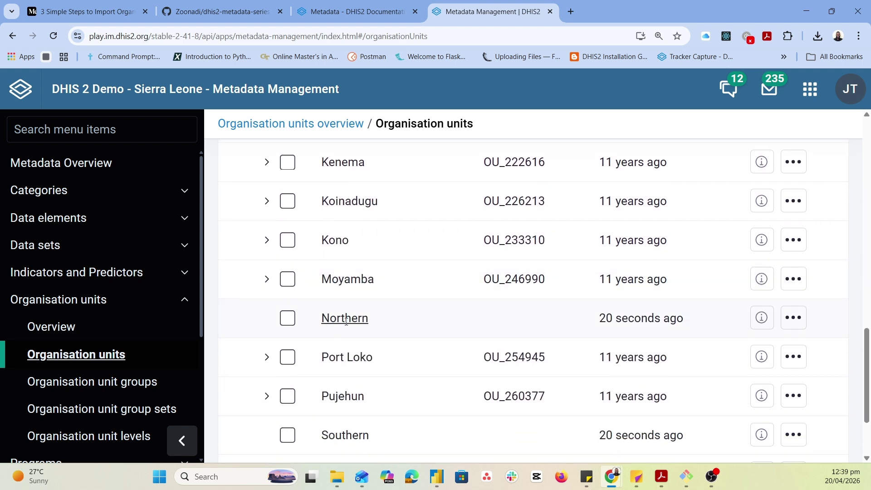